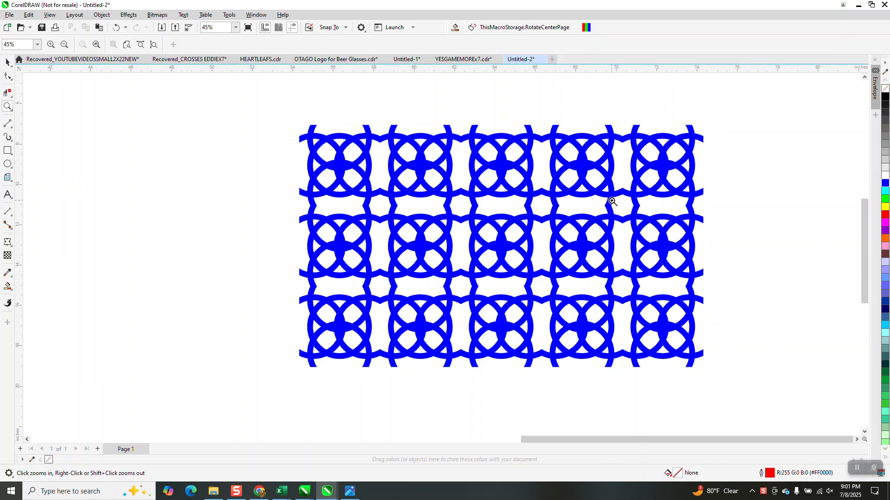
Draw a circle about 10.16 in across on the page and set its outline width to 0.5 in.
{"action": "right_click", "coordinate": [575, 218]}
{"action": "right_click", "coordinate": [607, 224]}
{"action": "right_click", "coordinate": [644, 219]}
{"action": "right_click", "coordinate": [649, 223]}
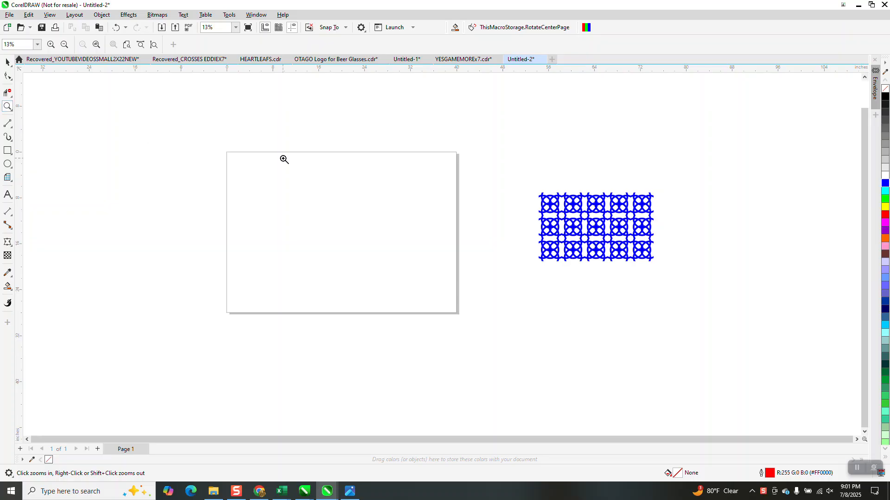
{"action": "left_click_drag", "start_coordinate": [218, 145], "coordinate": [571, 344]}
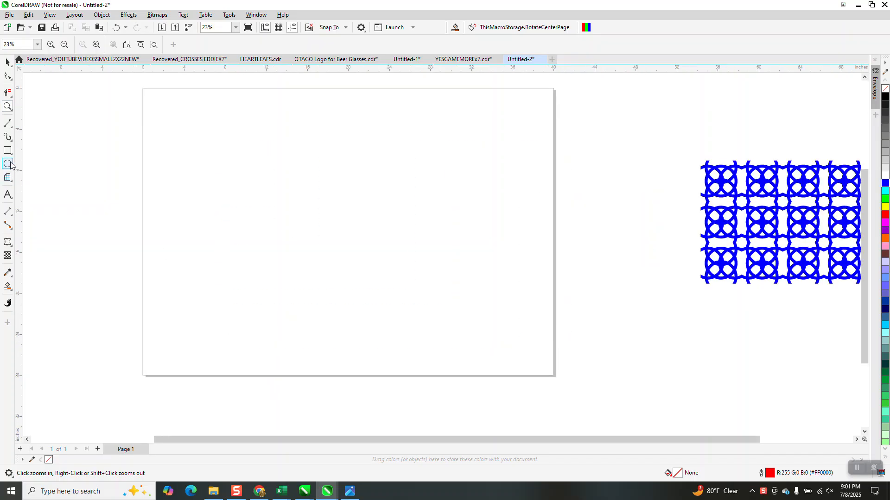
{"action": "left_click", "coordinate": [8, 164]}
{"action": "mouse_move", "coordinate": [403, 173]}
{"action": "left_mouse_down"}
{"action": "mouse_move", "coordinate": [317, 264]}
{"action": "mouse_move", "coordinate": [319, 273]}
{"action": "left_mouse_up"}
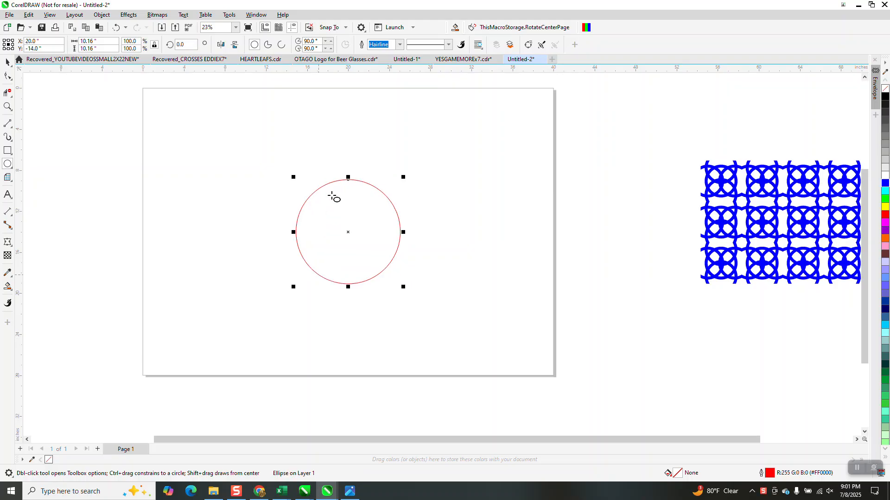
{"action": "left_click", "coordinate": [399, 44]}
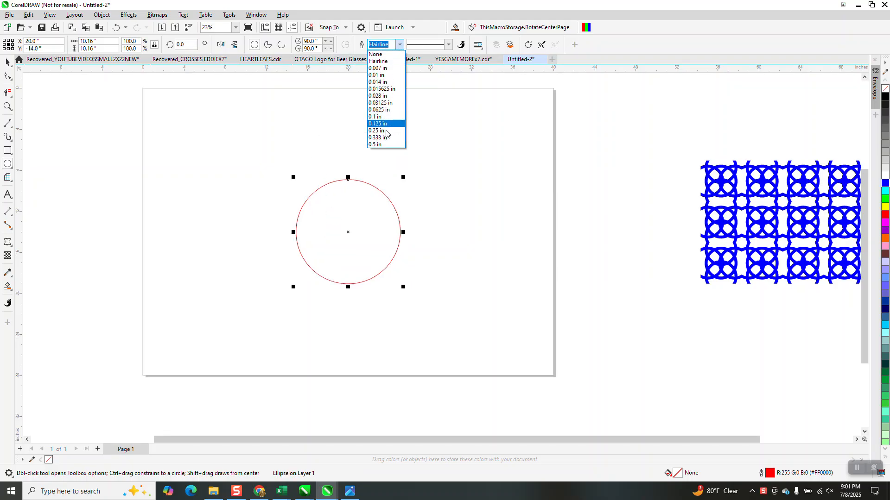
{"action": "left_click", "coordinate": [386, 146]}
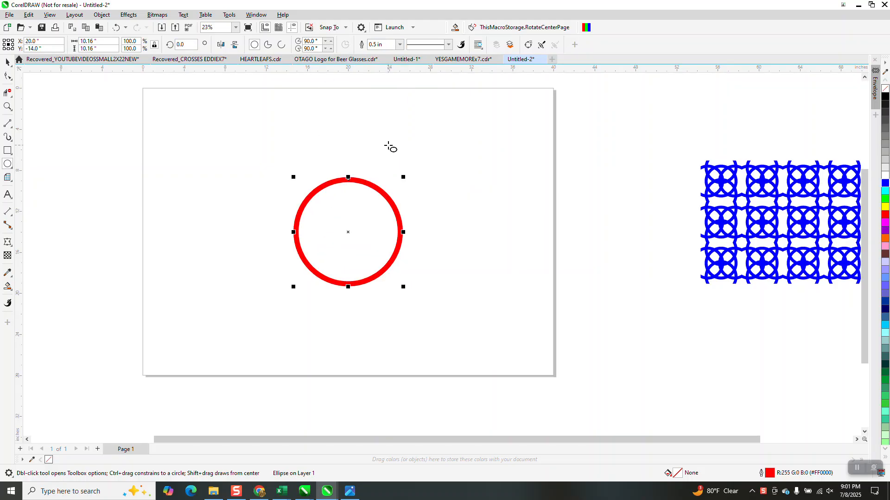
Convert the circle's outline to an object, then give the ring no fill and a black outline.
{"action": "left_click", "coordinate": [108, 16]}
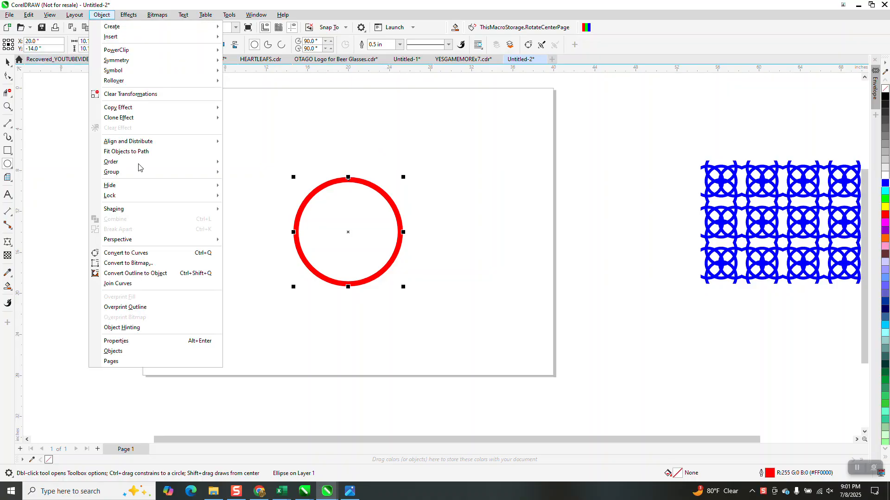
{"action": "left_click", "coordinate": [151, 275]}
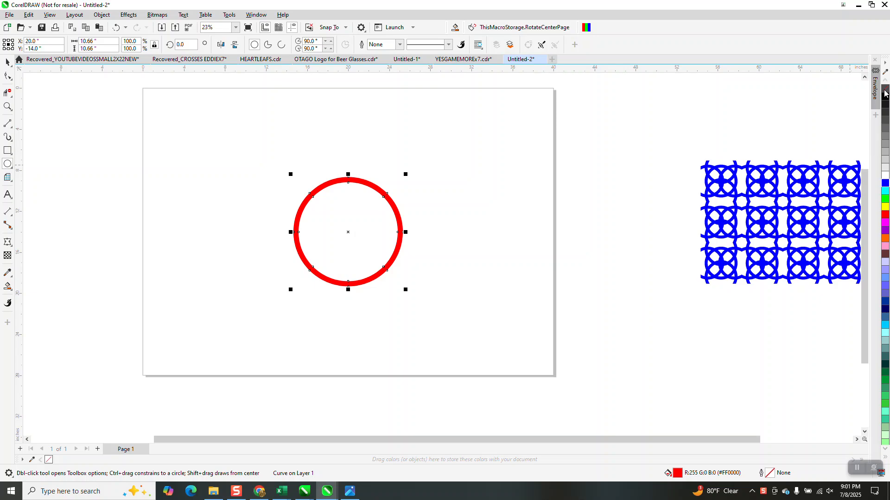
{"action": "left_click", "coordinate": [885, 88]}
{"action": "right_click", "coordinate": [885, 97]}
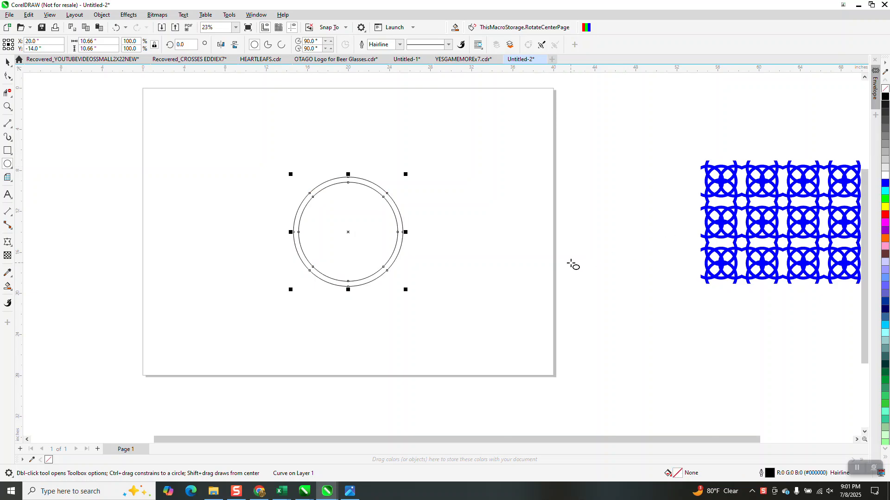
{"action": "left_click", "coordinate": [7, 61]}
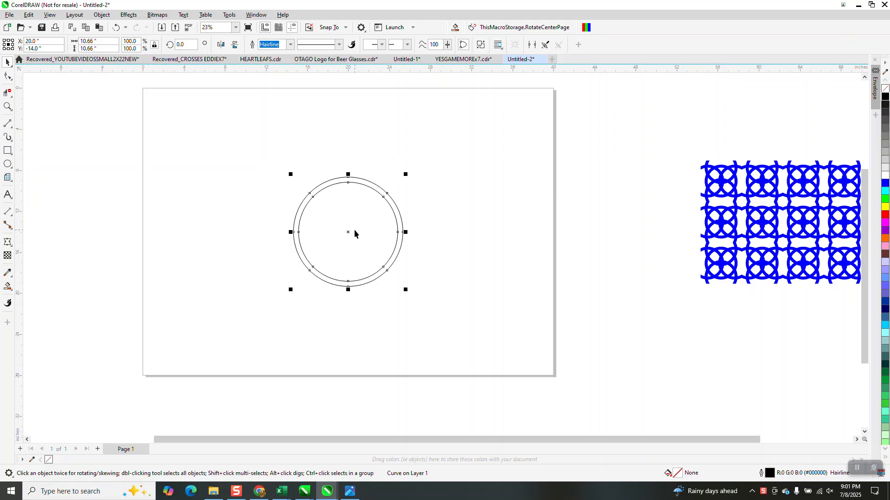
{"action": "left_click_drag", "start_coordinate": [350, 233], "coordinate": [348, 186]}
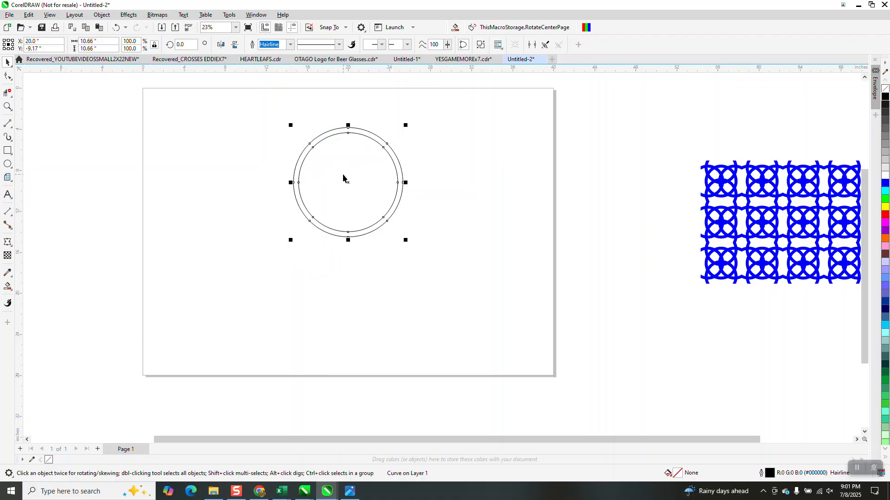
{"action": "key", "text": "ctrl+z"}
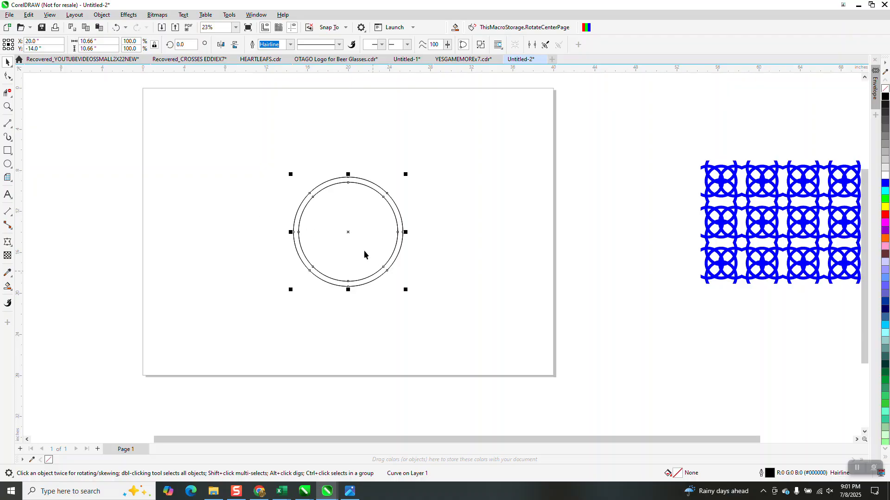
Place copies of the ring about 4.83 in above and 4.83 in to the left of the original.
{"action": "left_click", "coordinate": [350, 235]}
{"action": "left_click_drag", "start_coordinate": [350, 235], "coordinate": [350, 184]}
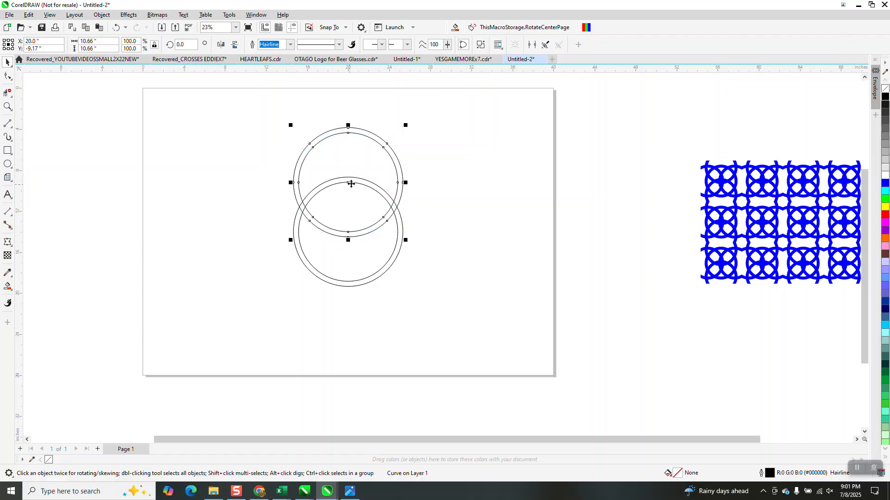
{"action": "left_click", "coordinate": [401, 235]}
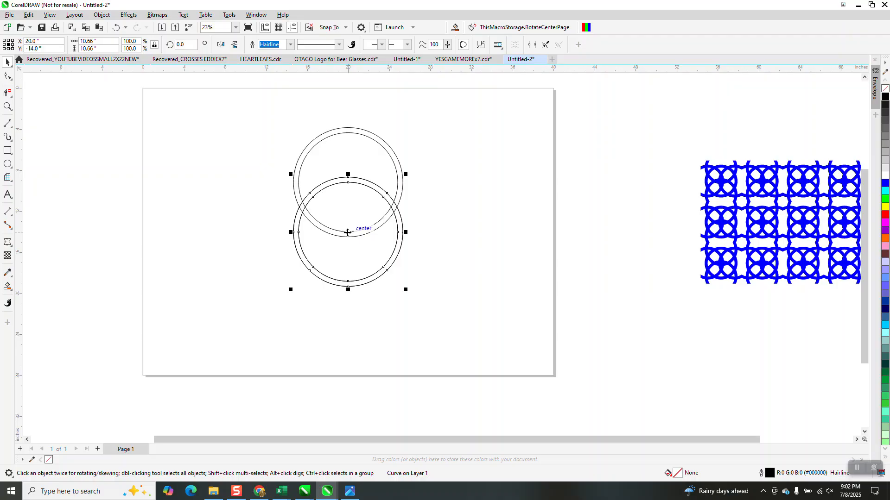
{"action": "left_click_drag", "start_coordinate": [347, 232], "coordinate": [297, 232]}
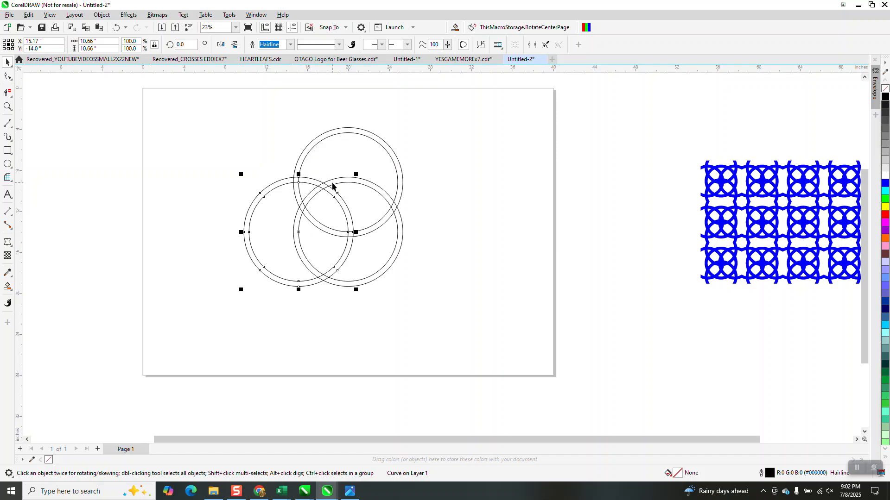
Duplicate the centre ring about 4.83 in to the right.
{"action": "left_click", "coordinate": [400, 232]}
{"action": "key", "text": "KP_Add"}
{"action": "left_click_drag", "start_coordinate": [348, 232], "coordinate": [398, 235]}
Duplicate the centre ring about 4.83 in downward to complete a cross of five rings.
{"action": "left_click", "coordinate": [8, 107]}
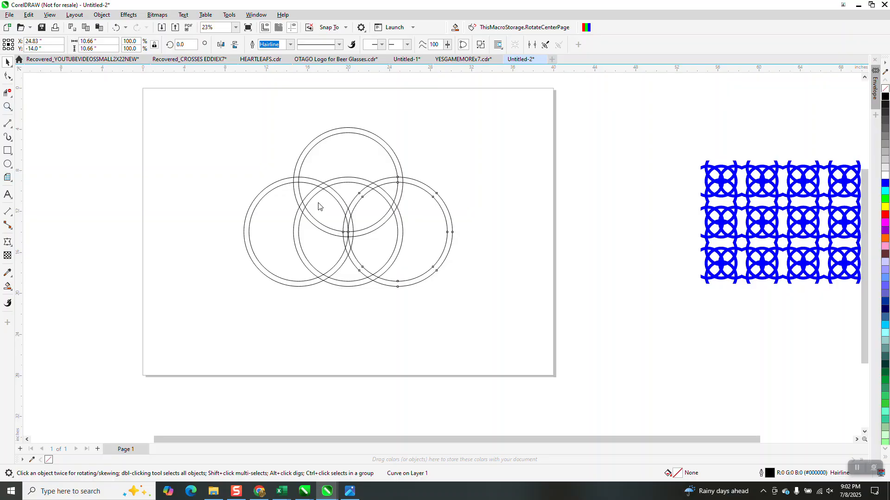
{"action": "left_click_drag", "start_coordinate": [321, 201], "coordinate": [365, 252]}
{"action": "scroll", "coordinate": [393, 232], "scroll_direction": "down", "scroll_amount": 6}
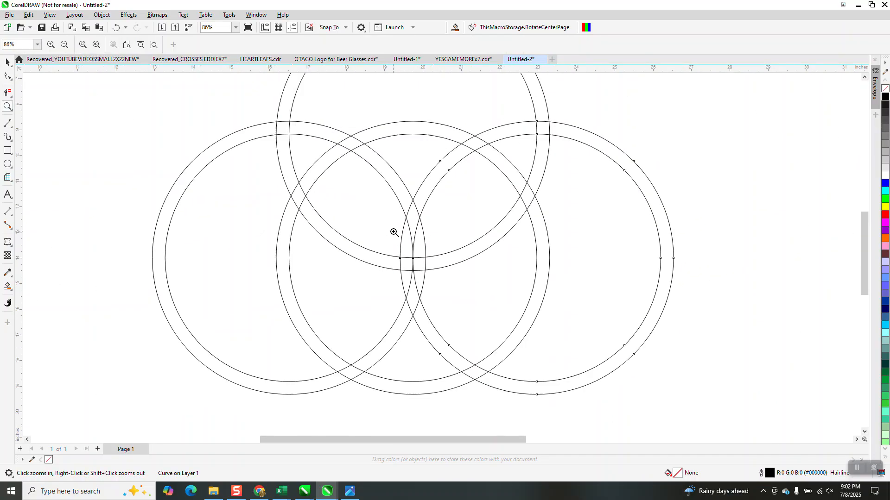
{"action": "scroll", "coordinate": [394, 233], "scroll_direction": "down", "scroll_amount": 4}
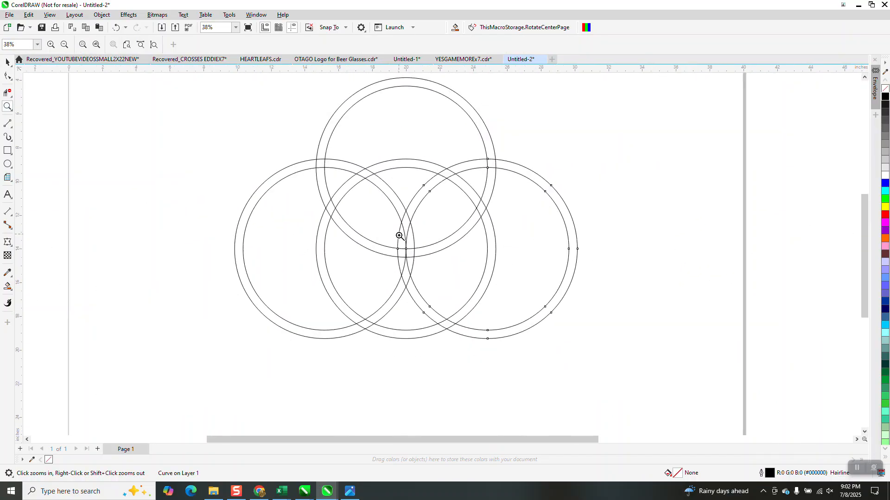
{"action": "left_click", "coordinate": [7, 62]}
{"action": "left_click", "coordinate": [407, 287]}
{"action": "left_click", "coordinate": [406, 284]}
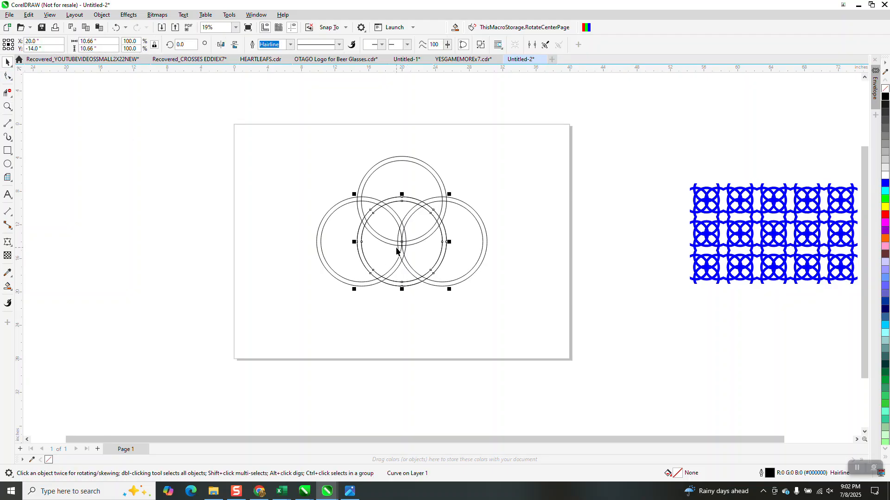
{"action": "left_click_drag", "start_coordinate": [401, 243], "coordinate": [400, 281]}
Select all five rings and group them.
{"action": "scroll", "coordinate": [406, 292], "scroll_direction": "down", "scroll_amount": 1}
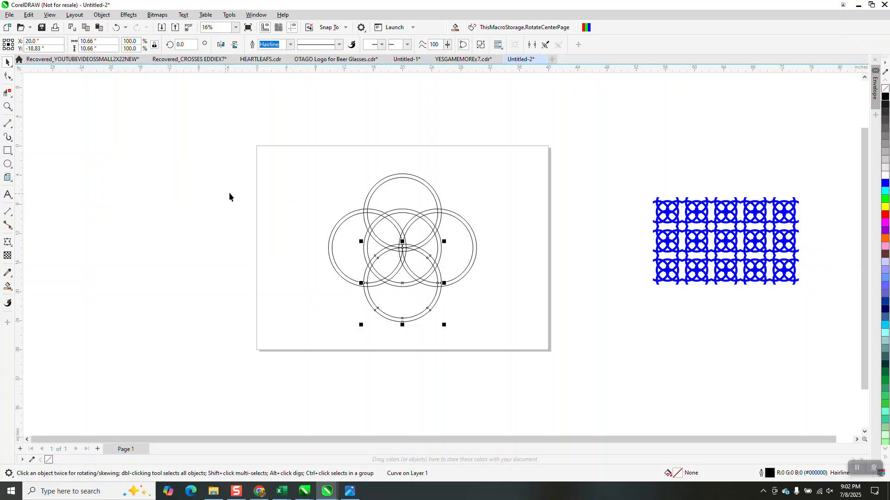
{"action": "left_click_drag", "start_coordinate": [540, 357], "coordinate": [545, 359]}
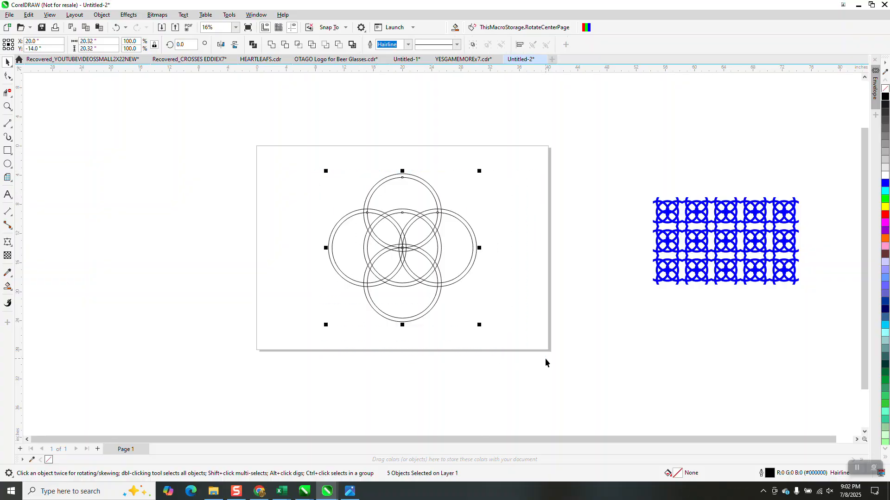
{"action": "key", "text": "ctrl+g"}
Draw a square about 15.82 in wide over the rings and centre it on the page.
{"action": "left_click", "coordinate": [8, 151]}
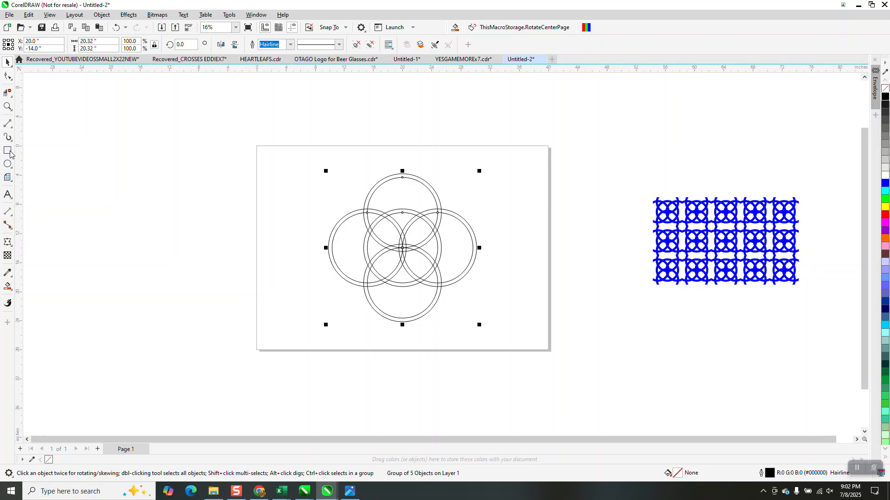
{"action": "left_click_drag", "start_coordinate": [345, 140], "coordinate": [268, 252]}
{"action": "key", "text": "p"}
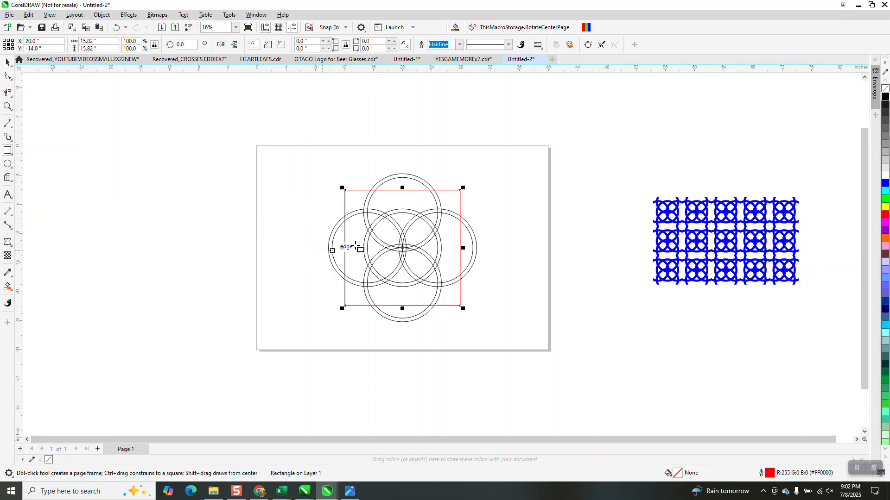
Scale the square down to about 13.81 in by 13.81 in.
{"action": "left_click", "coordinate": [8, 107]}
{"action": "left_click_drag", "start_coordinate": [338, 172], "coordinate": [510, 340]}
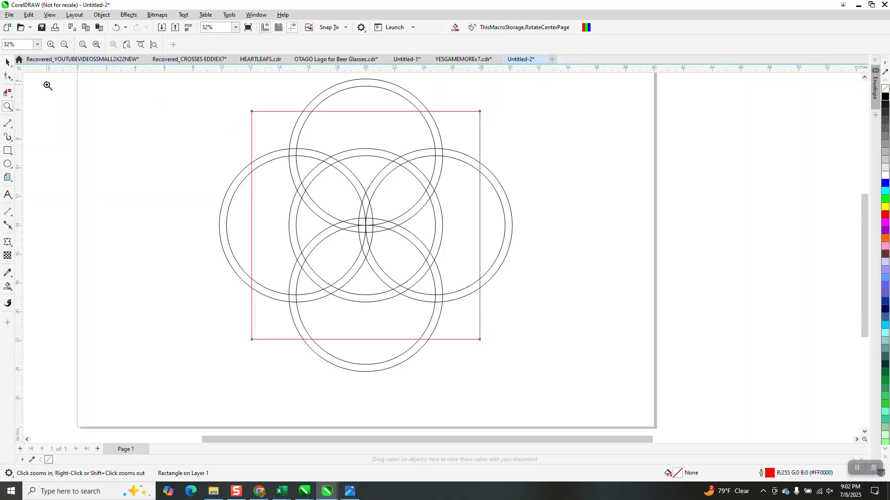
{"action": "left_click", "coordinate": [7, 62]}
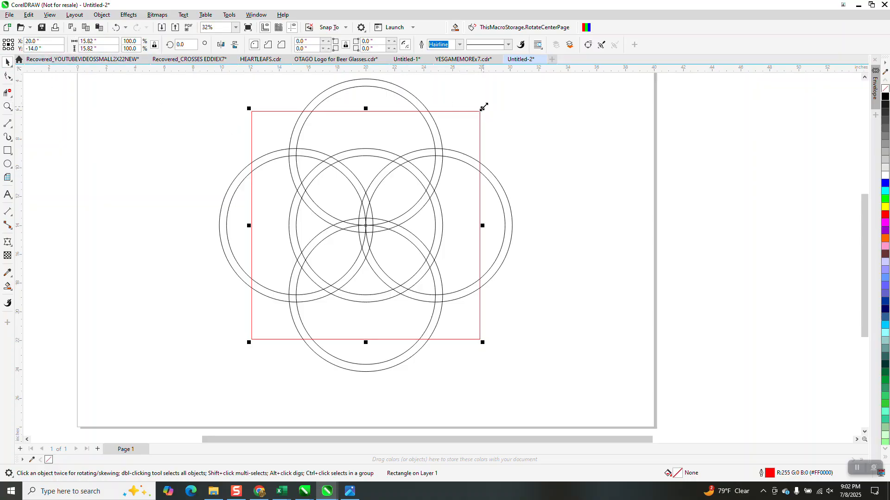
{"action": "left_click_drag", "start_coordinate": [483, 107], "coordinate": [469, 117]}
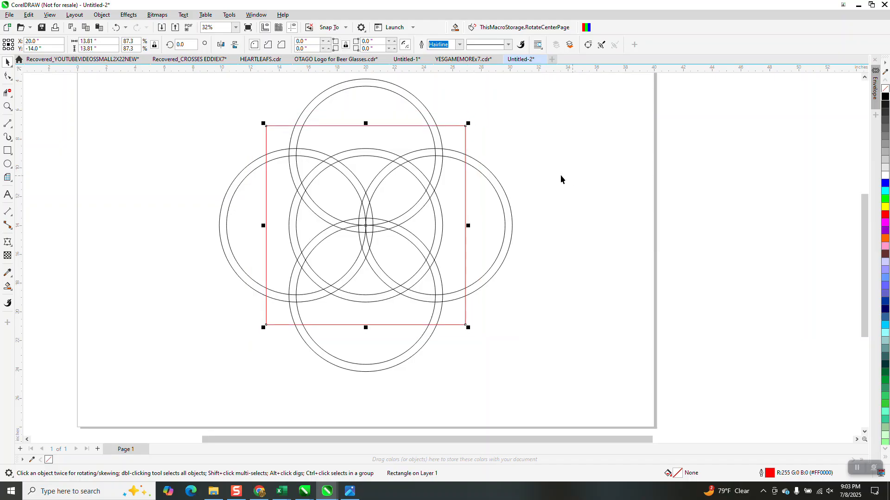
Select the ring group together with the square and intersect them.
{"action": "scroll", "coordinate": [555, 171], "scroll_direction": "down", "scroll_amount": 2}
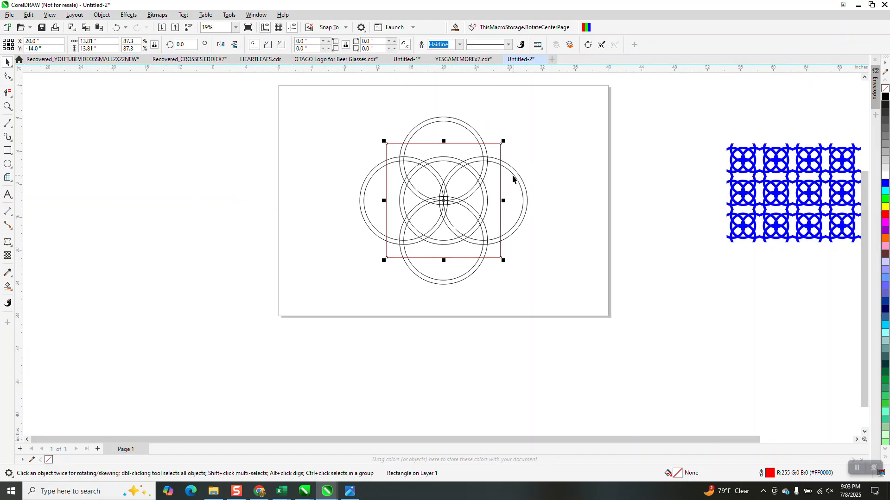
{"action": "scroll", "coordinate": [514, 180], "scroll_direction": "down", "scroll_amount": 1}
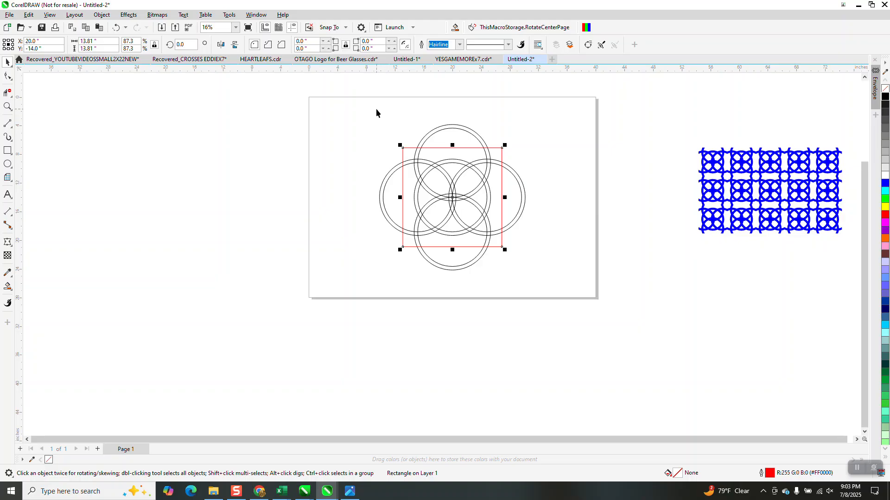
{"action": "left_click", "coordinate": [443, 128]}
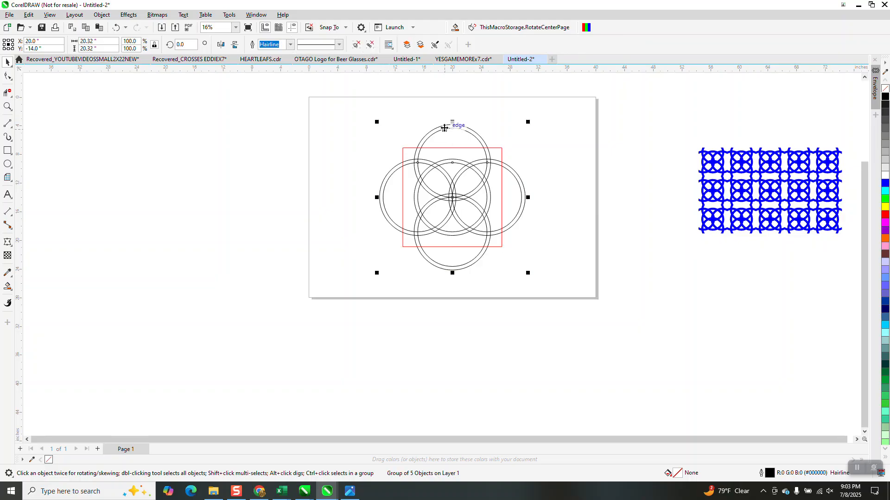
{"action": "left_click_drag", "start_coordinate": [362, 97], "coordinate": [571, 292]}
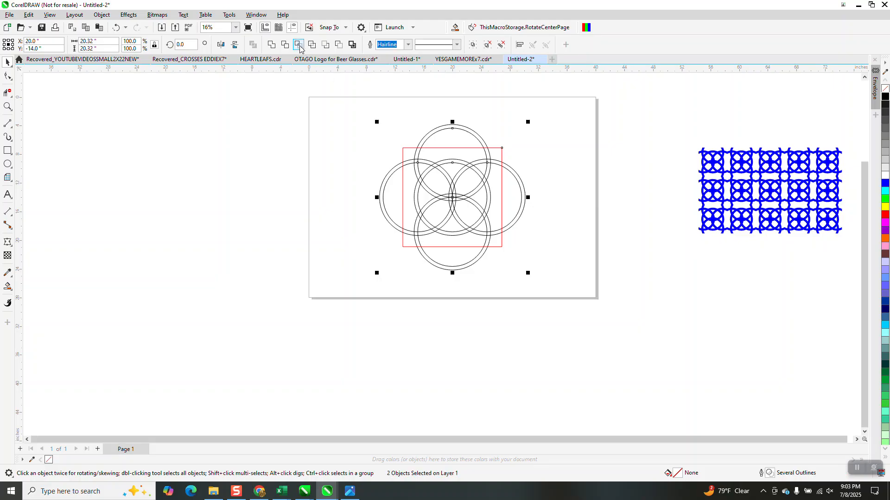
{"action": "left_click", "coordinate": [298, 46]}
Nudge the intersected shape to the left, off the page.
{"action": "key", "text": "shift+Left"}
{"action": "key", "text": "shift+Left"}
{"action": "key", "text": "shift+Left"}
{"action": "key", "text": "shift+Left"}
{"action": "key", "text": "shift+Left"}
{"action": "key", "text": "shift+Left"}
{"action": "key", "text": "shift+Left"}
{"action": "key", "text": "shift+Left"}
{"action": "key", "text": "shift+Left"}
{"action": "key", "text": "shift+Left"}
{"action": "key", "text": "shift+Left"}
{"action": "key", "text": "shift+Left"}
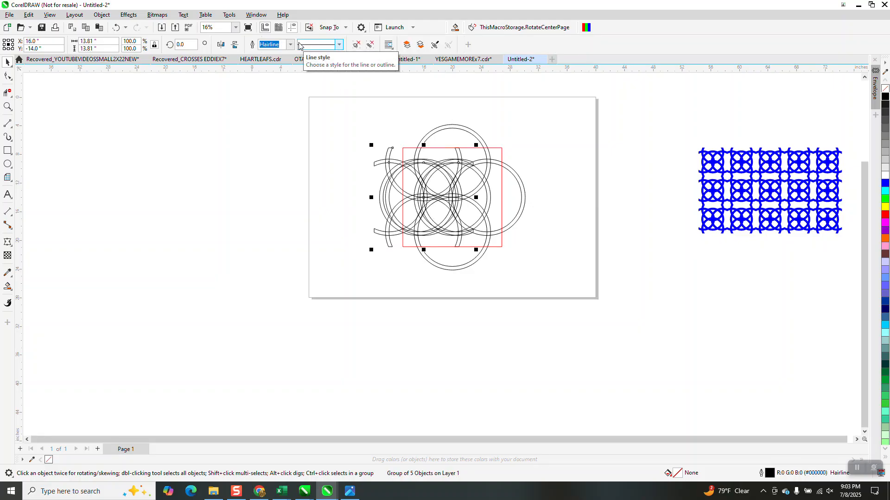
{"action": "key", "text": "shift+Left"}
{"action": "key", "text": "shift+Left"}
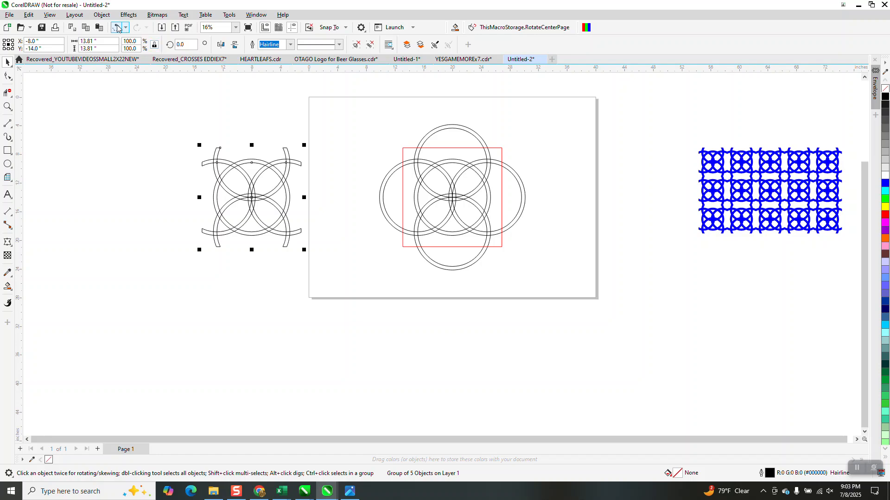
Weld the intersected pieces into a single curve and move it slightly down and left.
{"action": "left_click", "coordinate": [102, 15]}
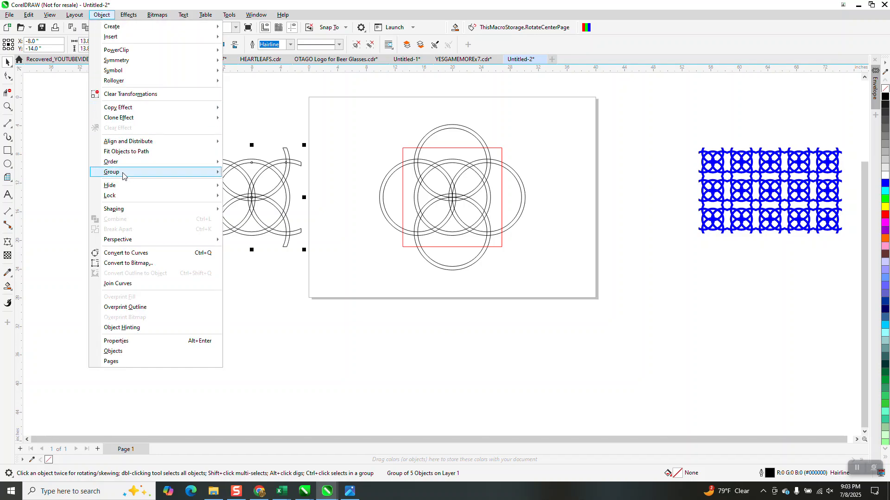
{"action": "mouse_move", "coordinate": [123, 169]}
{"action": "left_click", "coordinate": [253, 197]}
{"action": "left_click_drag", "start_coordinate": [168, 138], "coordinate": [371, 272]}
{"action": "left_click", "coordinate": [272, 45]}
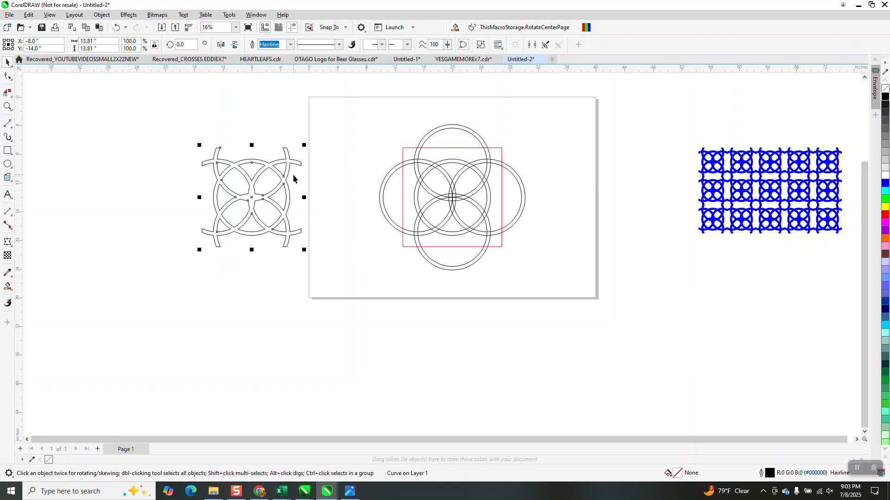
{"action": "scroll", "coordinate": [294, 175], "scroll_direction": "down", "scroll_amount": 2}
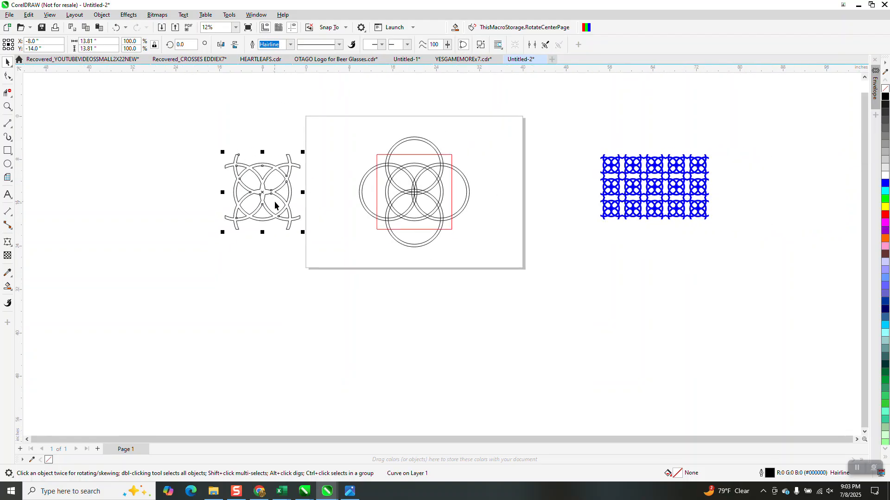
{"action": "left_click_drag", "start_coordinate": [274, 206], "coordinate": [237, 224]}
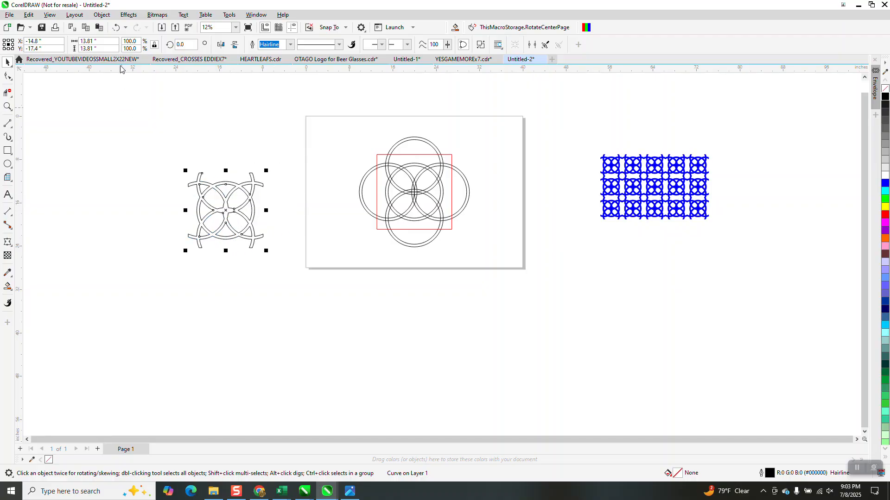
Scale the welded tile to 4 in by 4 in.
{"action": "left_click", "coordinate": [99, 40]}
{"action": "type", "text": "4"}
{"action": "key", "text": "Return"}
{"action": "left_click", "coordinate": [245, 91]}
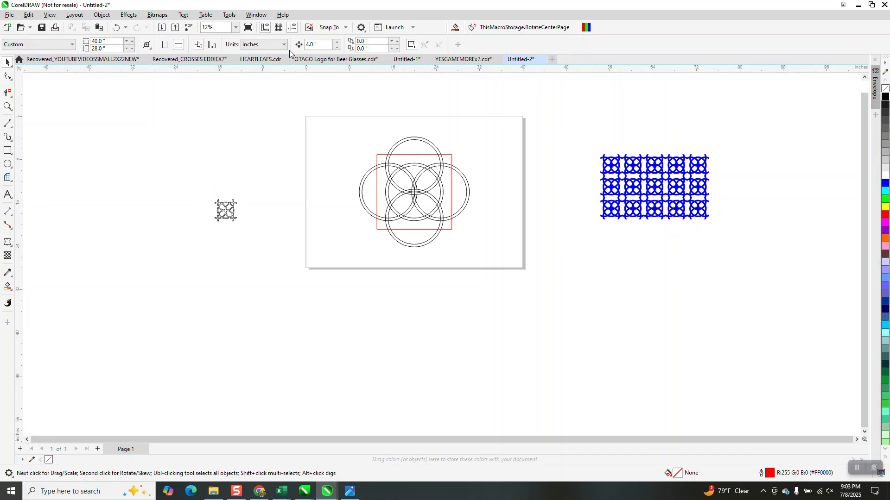
Duplicate the tile three times to form a row of four tiles side by side.
{"action": "left_click", "coordinate": [7, 106]}
{"action": "left_click_drag", "start_coordinate": [213, 194], "coordinate": [322, 252]}
{"action": "left_click", "coordinate": [7, 61]}
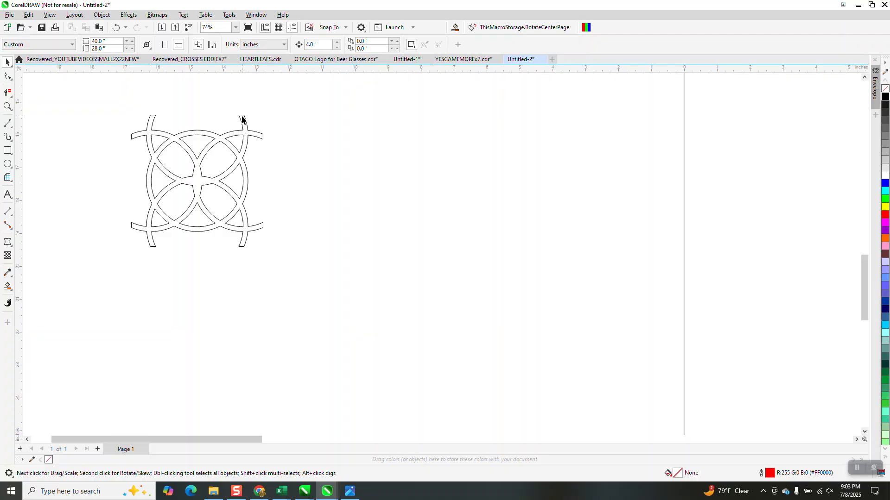
{"action": "left_click", "coordinate": [196, 164]}
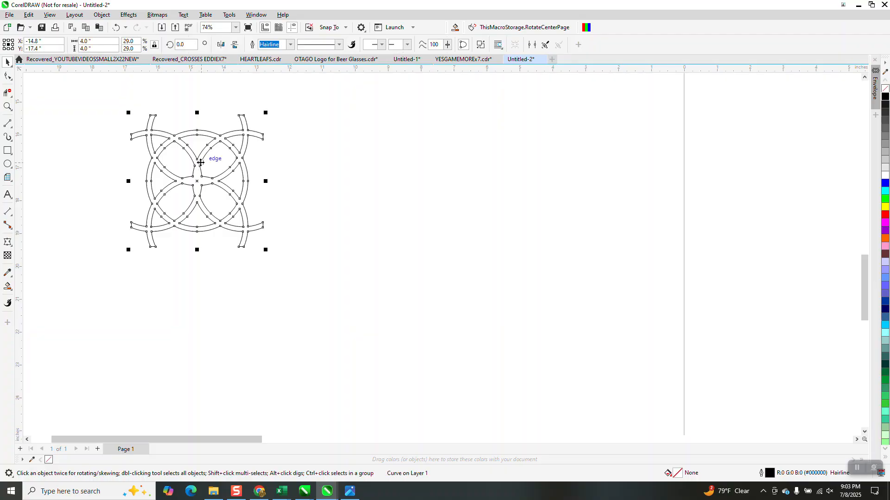
{"action": "key", "text": "ctrl+d"}
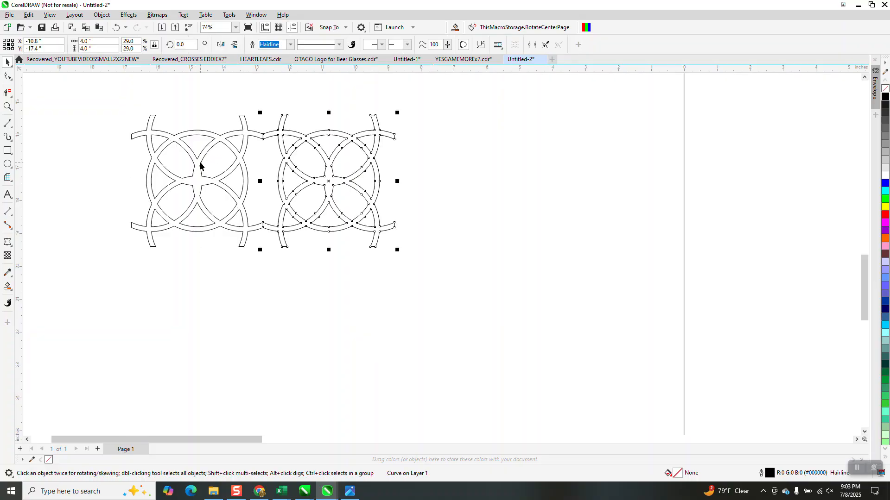
{"action": "key", "text": "ctrl+d"}
{"action": "key", "text": "ctrl+d"}
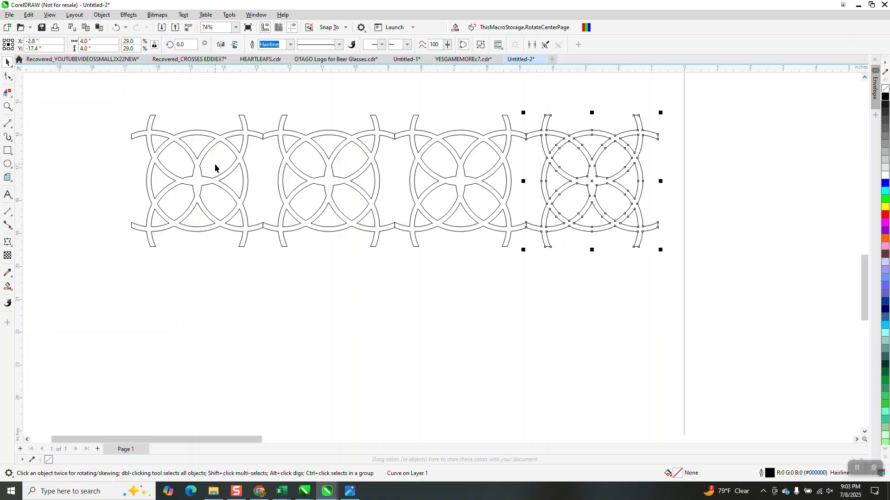
Select the row of tiles and duplicate it twice to form three rows.
{"action": "scroll", "coordinate": [127, 110], "scroll_direction": "down", "scroll_amount": 1}
{"action": "left_click_drag", "start_coordinate": [126, 110], "coordinate": [604, 284]}
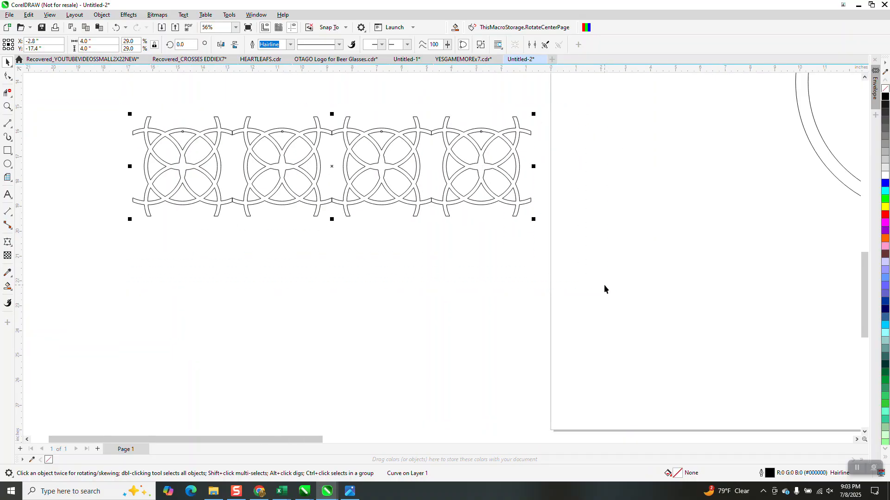
{"action": "key", "text": "ctrl+d"}
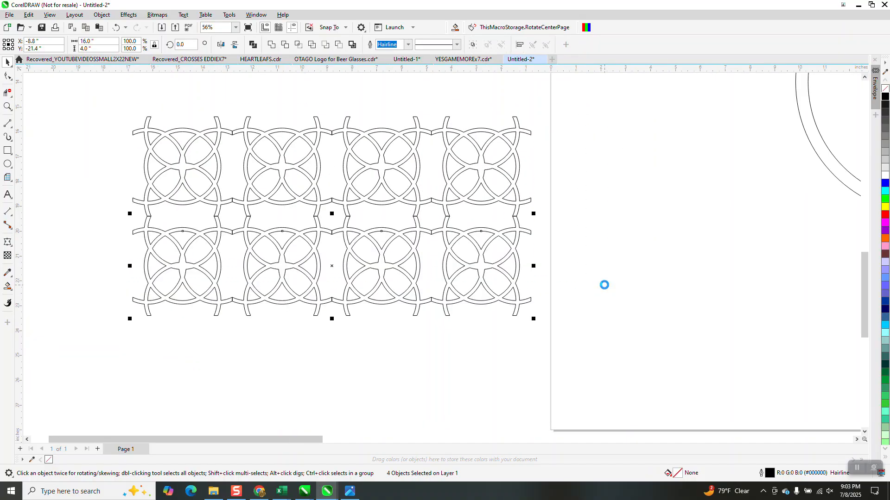
{"action": "key", "text": "ctrl+d"}
Select all twelve tiles and weld them into a single curve.
{"action": "scroll", "coordinate": [438, 268], "scroll_direction": "down", "scroll_amount": 1}
{"action": "scroll", "coordinate": [438, 268], "scroll_direction": "down", "scroll_amount": 1}
{"action": "left_click_drag", "start_coordinate": [228, 153], "coordinate": [545, 385]}
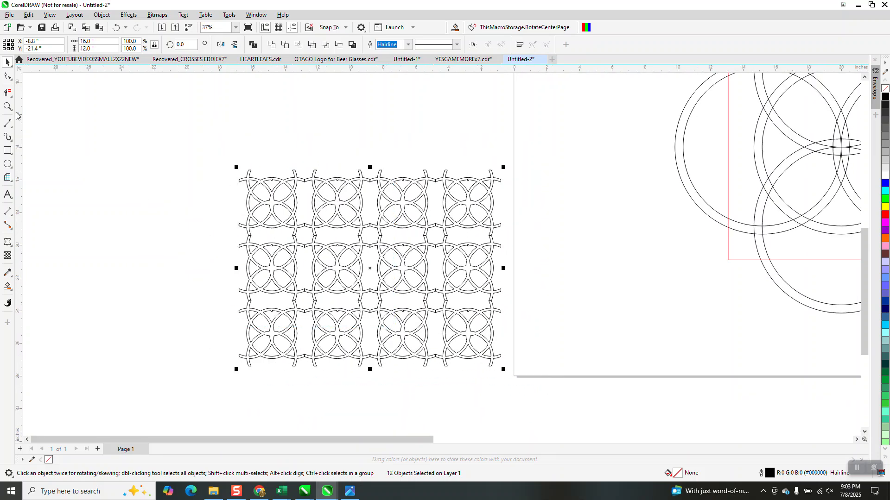
{"action": "key", "text": "z"}
{"action": "left_click_drag", "start_coordinate": [294, 215], "coordinate": [331, 246]}
{"action": "scroll", "coordinate": [338, 199], "scroll_direction": "down", "scroll_amount": 6}
{"action": "left_click", "coordinate": [6, 63]}
{"action": "left_click_drag", "start_coordinate": [215, 123], "coordinate": [521, 319]}
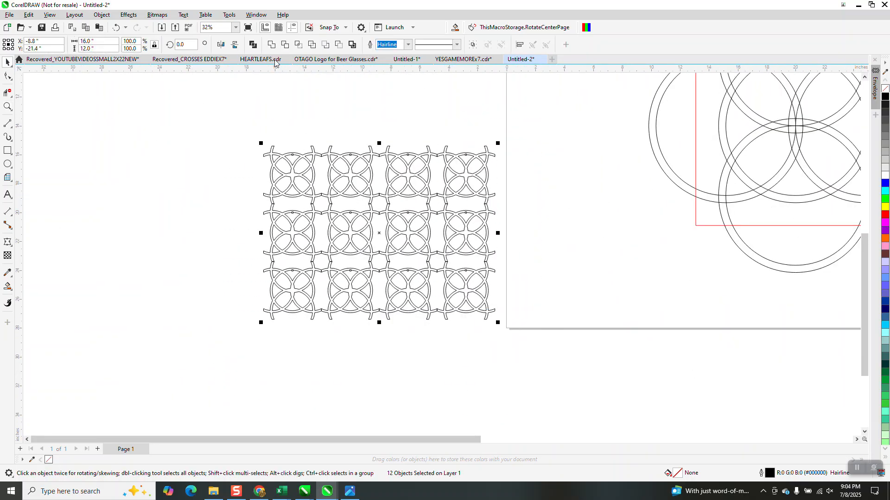
{"action": "left_click", "coordinate": [272, 44]}
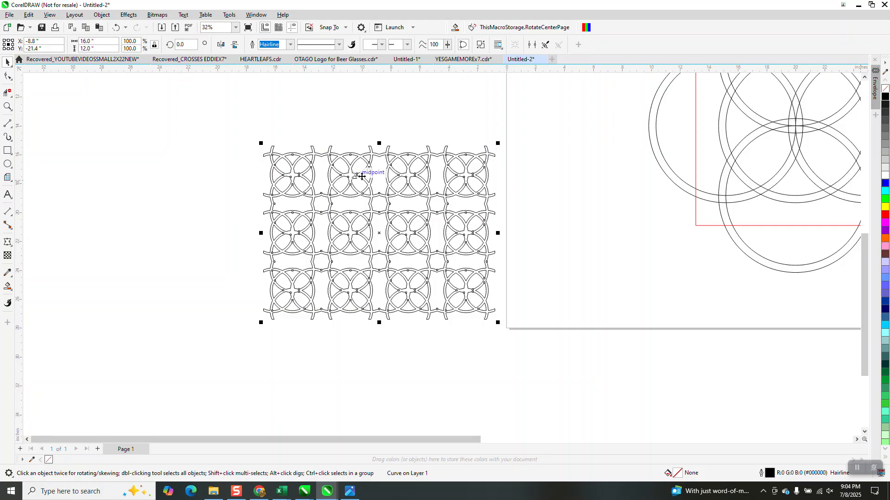
Fill the welded pattern orange and remove its outline.
{"action": "left_click", "coordinate": [884, 186]}
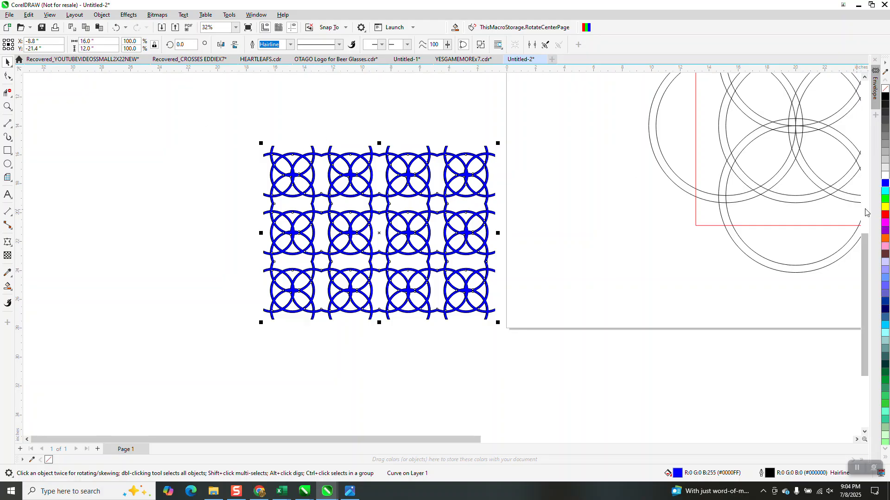
{"action": "left_click", "coordinate": [885, 238]}
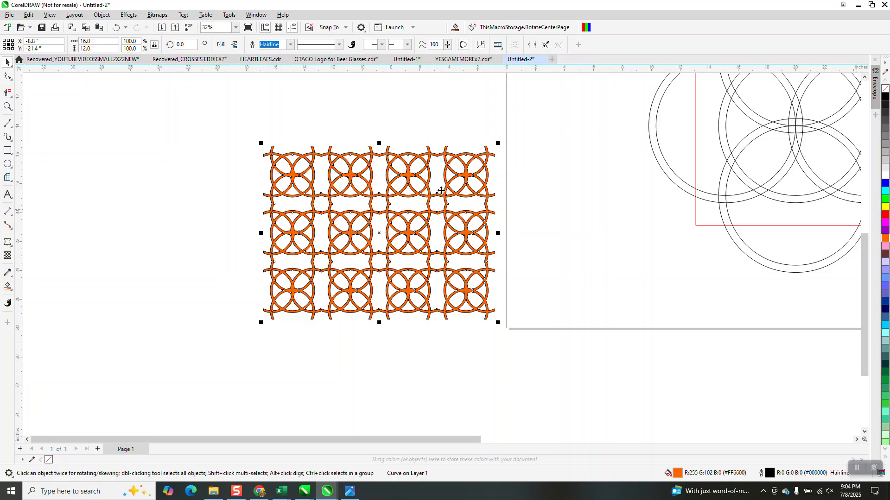
{"action": "right_click", "coordinate": [885, 89]}
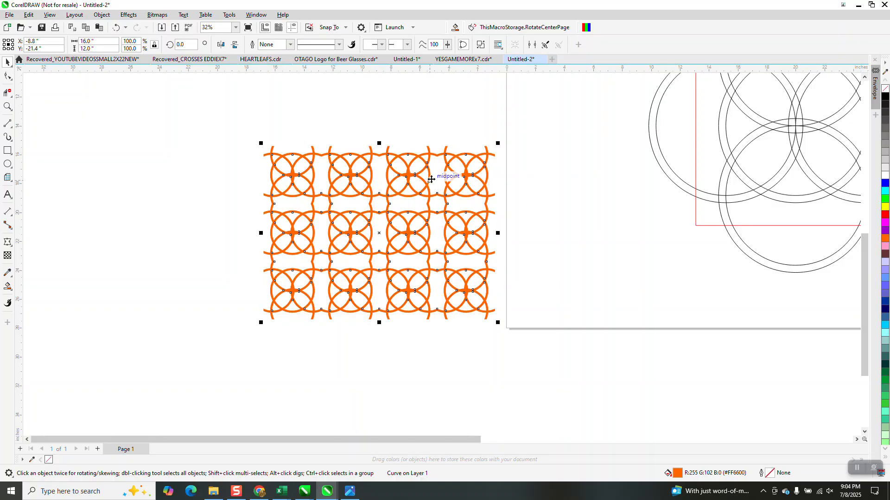
Create a cyan-filled rectangle behind the pattern and send it to the back of the page.
{"action": "double_click", "coordinate": [6, 152]}
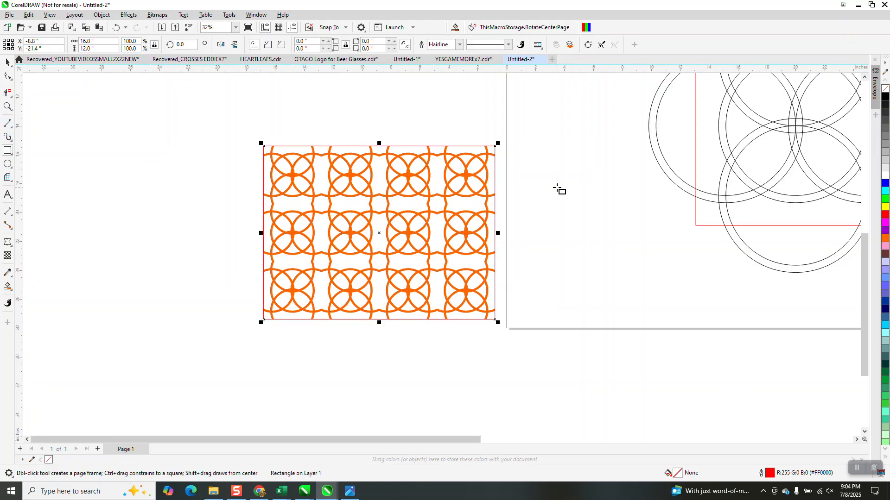
{"action": "left_click", "coordinate": [885, 192]}
{"action": "left_click", "coordinate": [129, 15]}
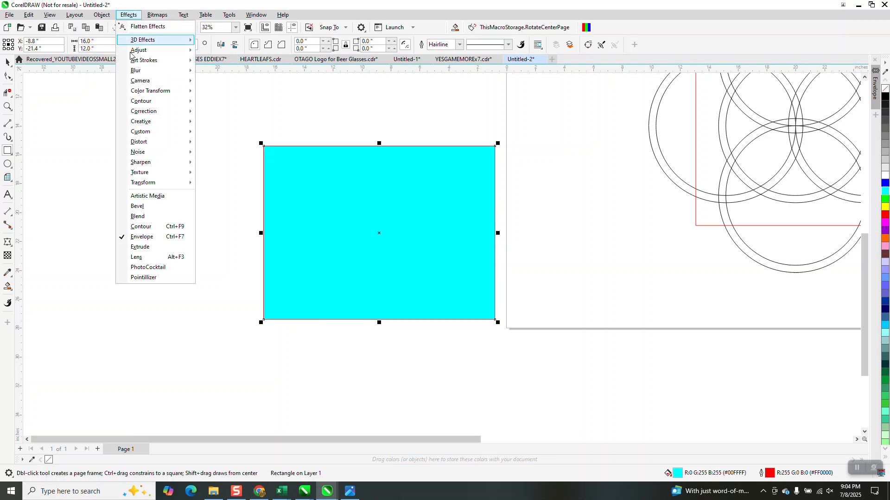
{"action": "left_click", "coordinate": [102, 15]}
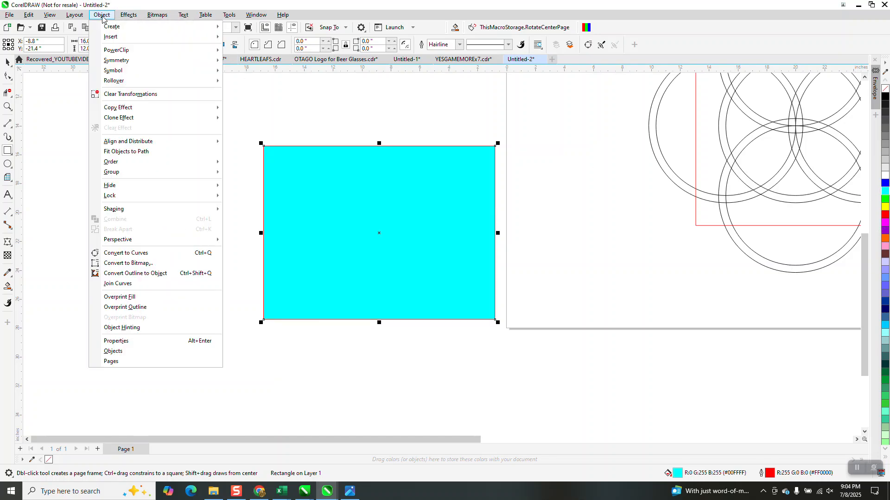
{"action": "mouse_move", "coordinate": [116, 162]}
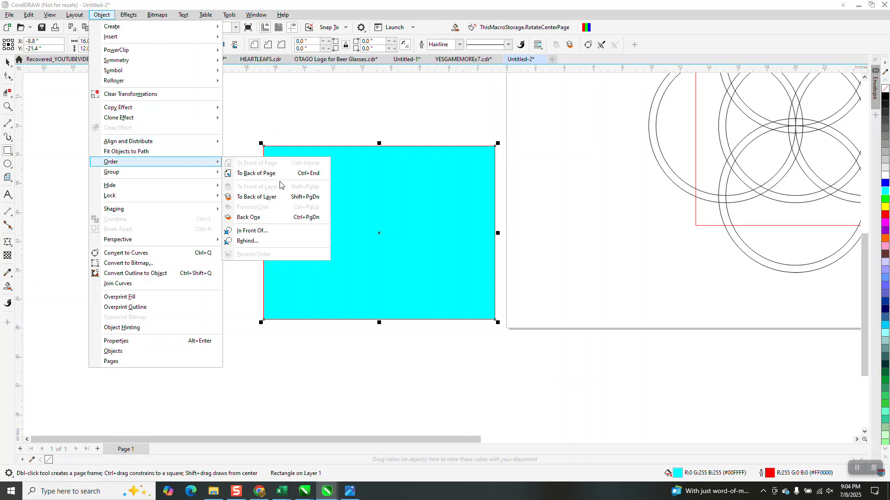
{"action": "left_click", "coordinate": [251, 173]}
Zoom in to inspect the orange pattern over the cyan background and the earlier blue pattern.
{"action": "left_click", "coordinate": [7, 107]}
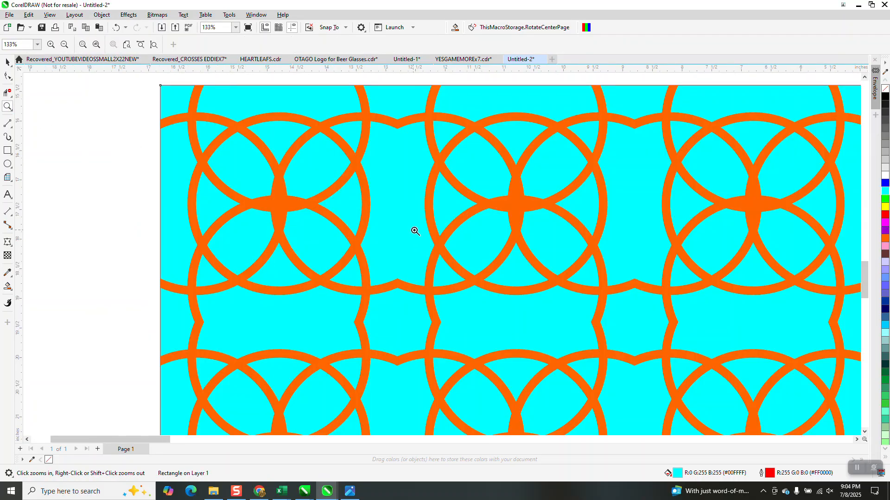
{"action": "left_click_drag", "start_coordinate": [260, 145], "coordinate": [405, 236]}
{"action": "scroll", "coordinate": [423, 228], "scroll_direction": "down", "scroll_amount": 2}
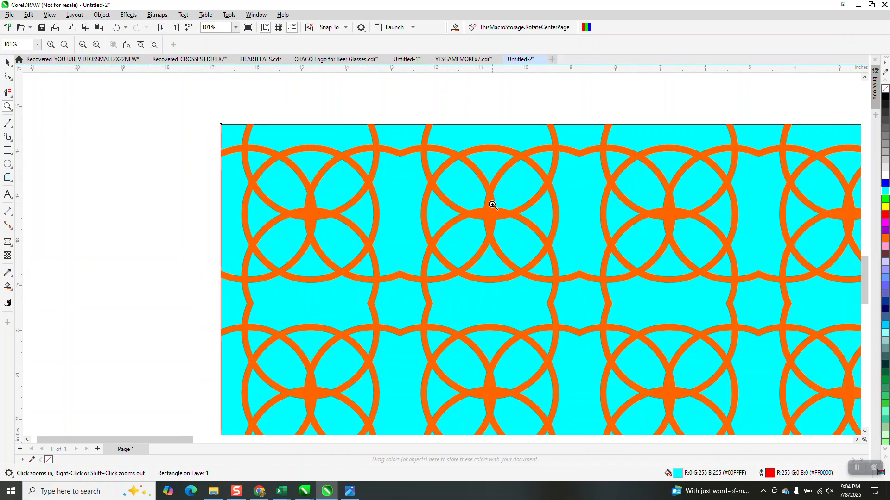
{"action": "scroll", "coordinate": [489, 212], "scroll_direction": "down", "scroll_amount": 1}
{"action": "scroll", "coordinate": [489, 212], "scroll_direction": "down", "scroll_amount": 15}
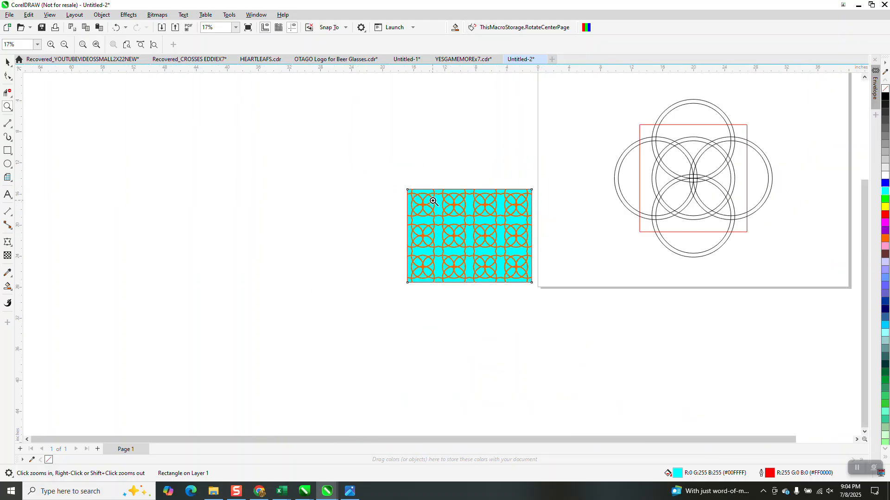
{"action": "left_click_drag", "start_coordinate": [689, 179], "coordinate": [750, 221]}
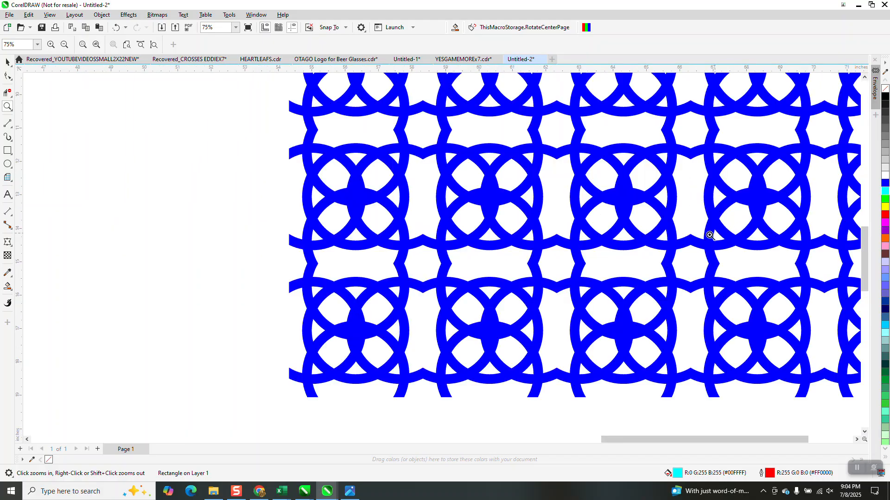
{"action": "scroll", "coordinate": [501, 192], "scroll_direction": "down", "scroll_amount": 10}
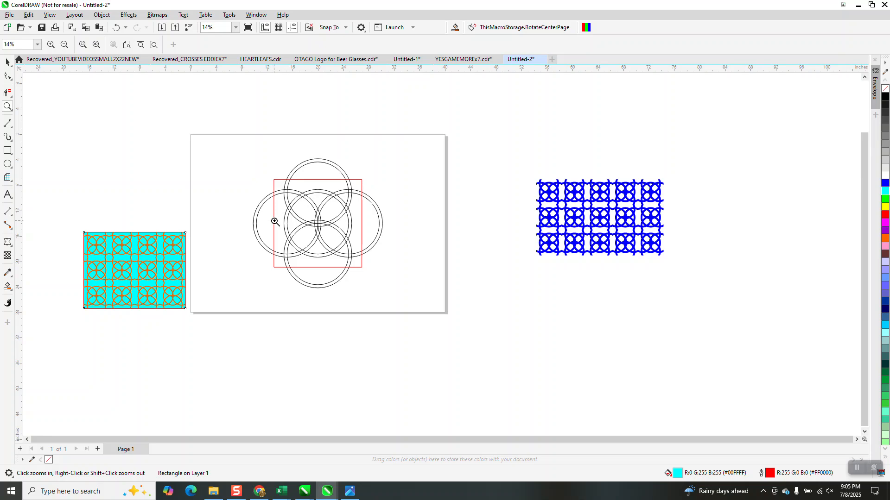
{"action": "left_click_drag", "start_coordinate": [73, 235], "coordinate": [254, 311]}
{"action": "left_click", "coordinate": [8, 62]}
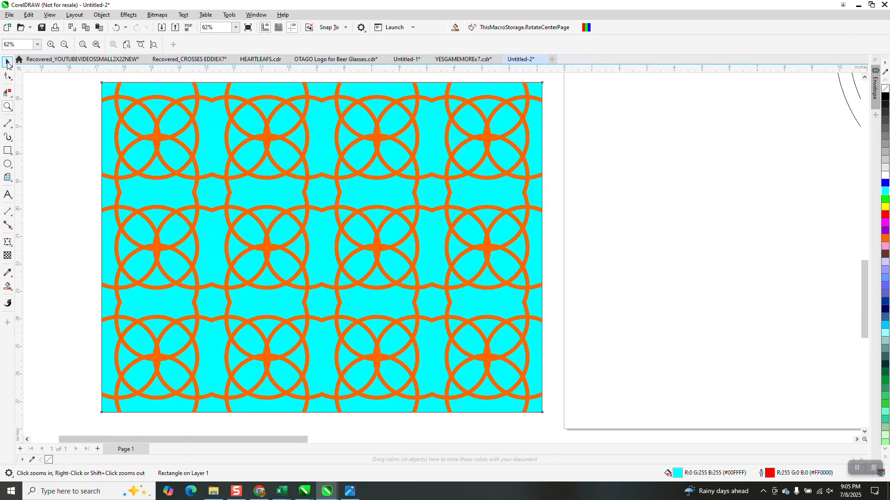
Remove the outline from the cyan background rectangle.
{"action": "left_click", "coordinate": [620, 162]}
{"action": "left_click", "coordinate": [501, 90]}
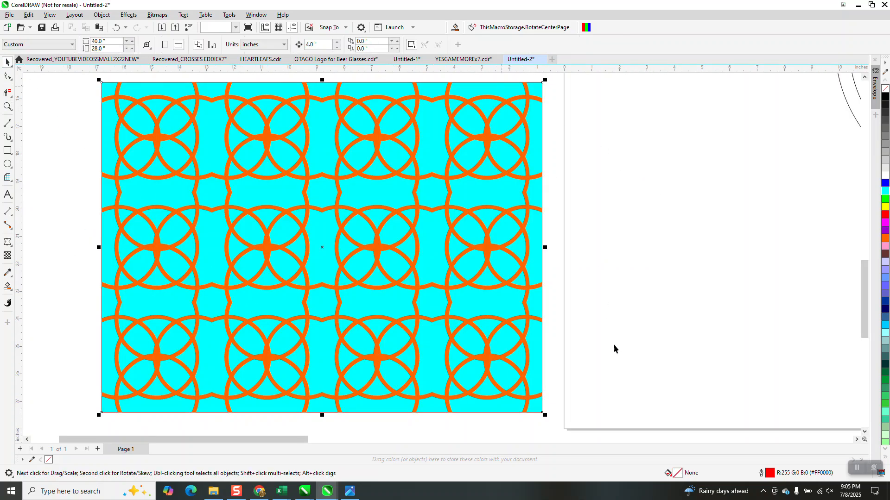
{"action": "key", "text": "Right"}
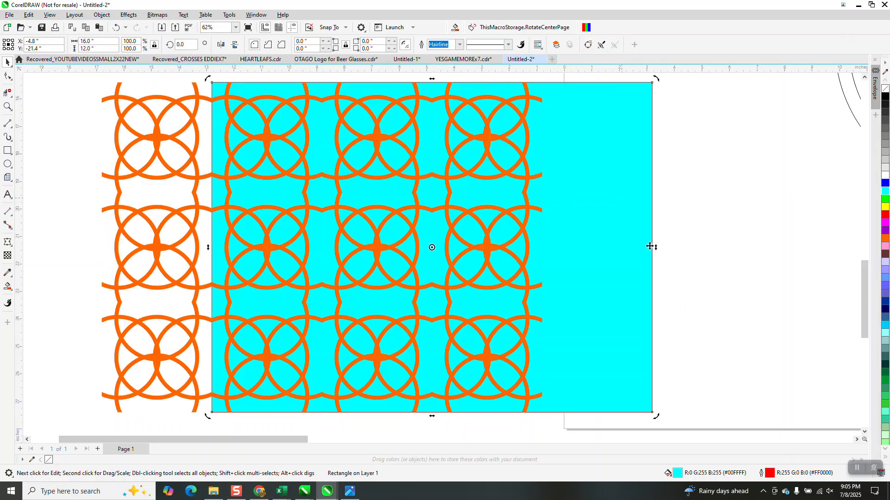
{"action": "right_click", "coordinate": [885, 92]}
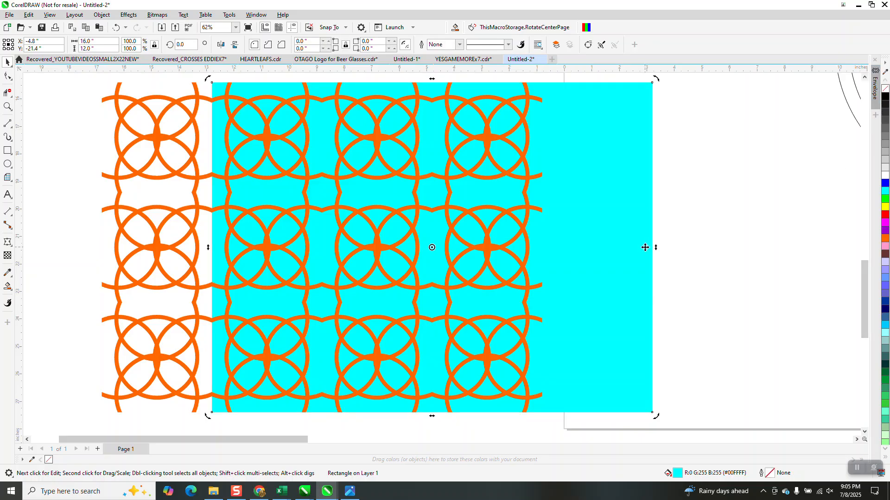
{"action": "key", "text": "Left"}
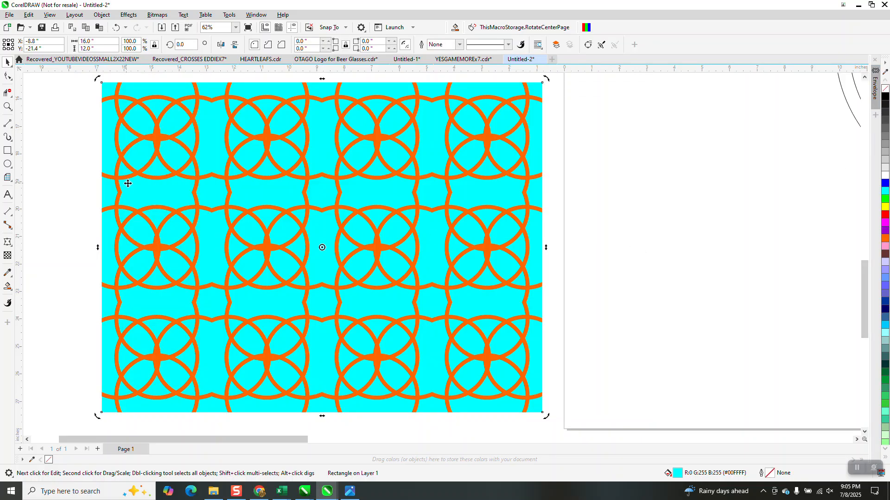
Apply a linear fountain fill to the background rectangle, from red on the left to yellow on the right.
{"action": "left_click", "coordinate": [11, 291]}
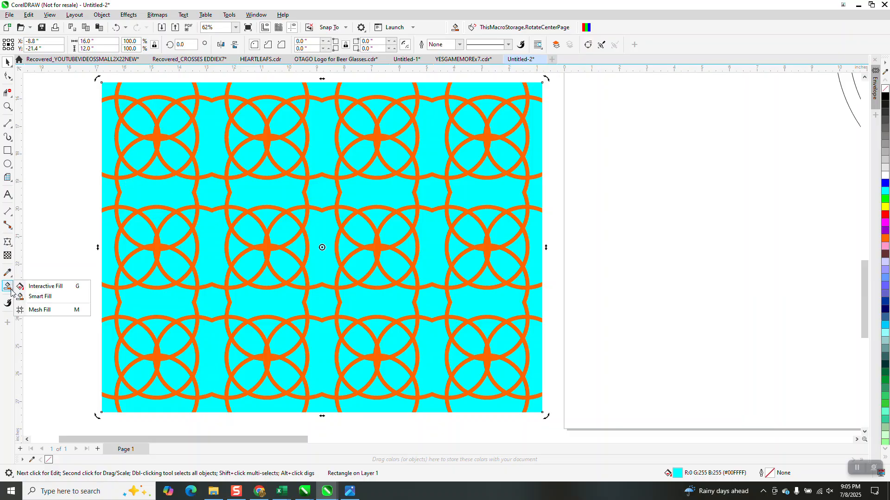
{"action": "left_click", "coordinate": [35, 287]}
{"action": "left_click_drag", "start_coordinate": [109, 243], "coordinate": [534, 251]}
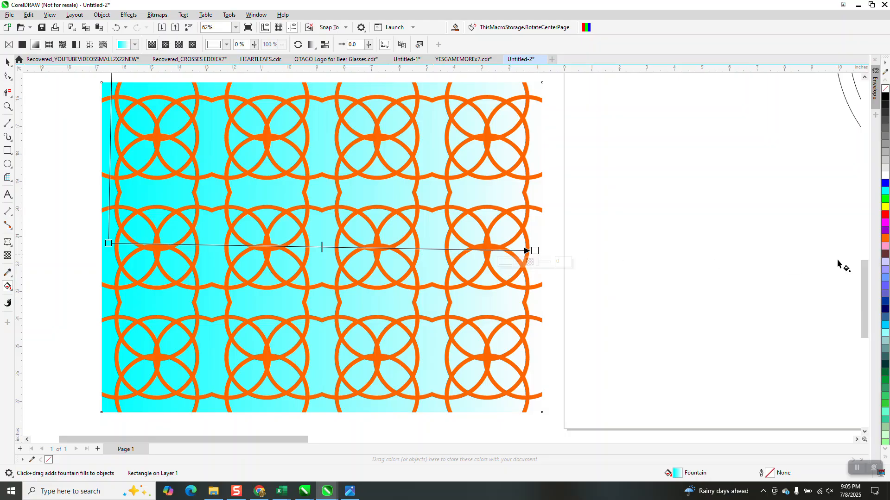
{"action": "left_click_drag", "start_coordinate": [885, 184], "coordinate": [537, 250]}
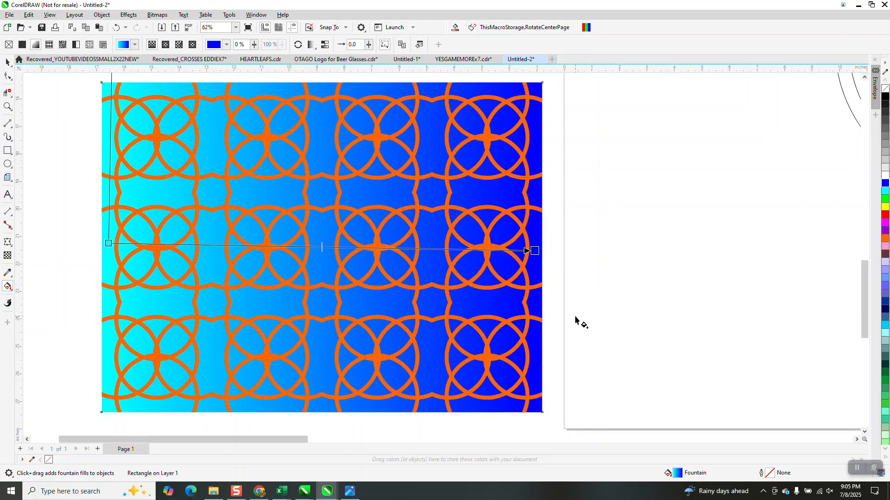
{"action": "left_click_drag", "start_coordinate": [884, 209], "coordinate": [536, 251]}
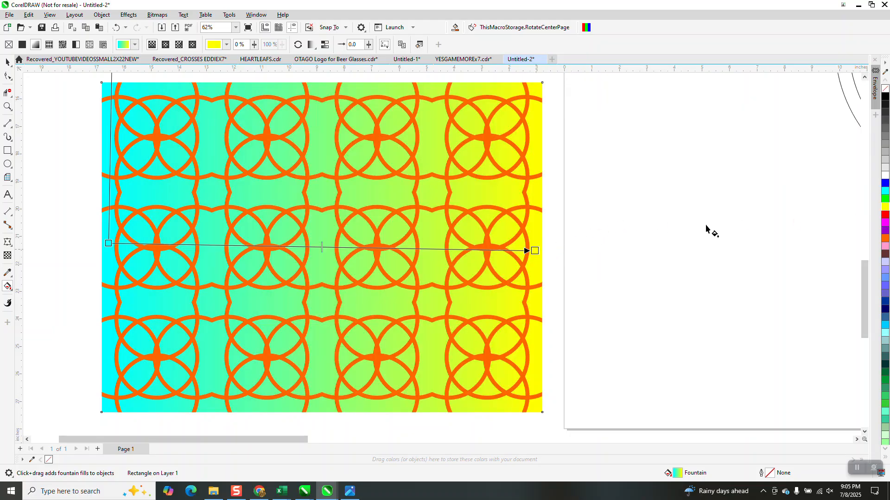
{"action": "left_click_drag", "start_coordinate": [885, 220], "coordinate": [109, 244]}
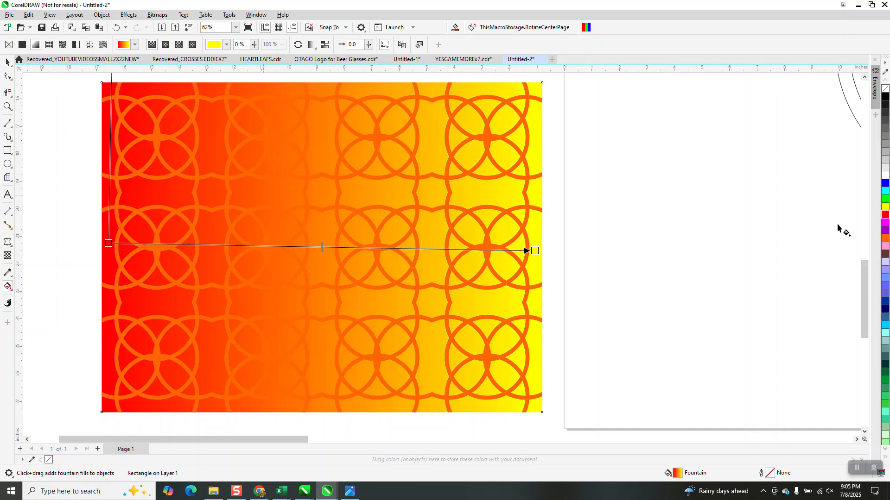
{"action": "left_click_drag", "start_coordinate": [885, 199], "coordinate": [190, 244]}
{"action": "left_click_drag", "start_coordinate": [109, 244], "coordinate": [108, 244]}
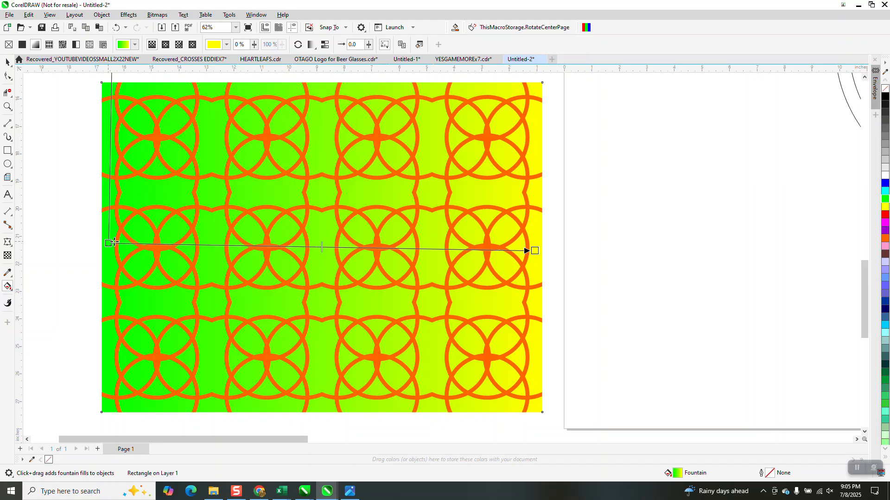
{"action": "left_click", "coordinate": [116, 27]}
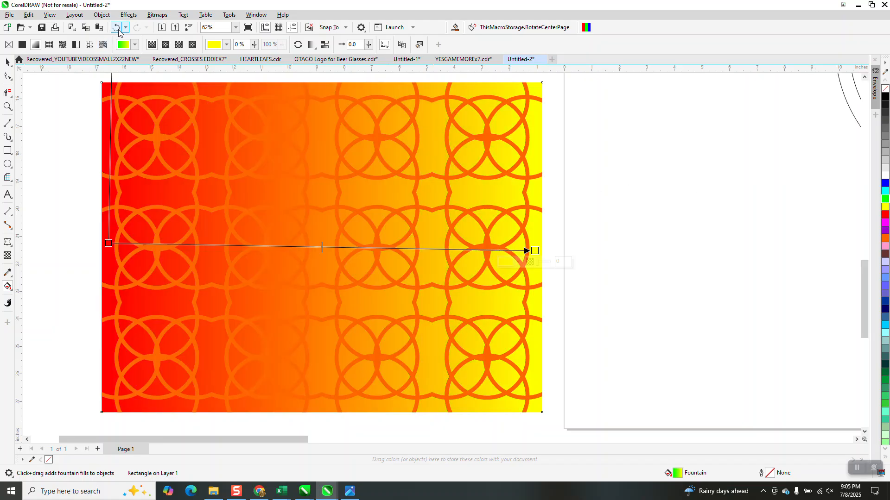
Fill the ring pattern blue over the gradient background.
{"action": "left_click", "coordinate": [7, 62]}
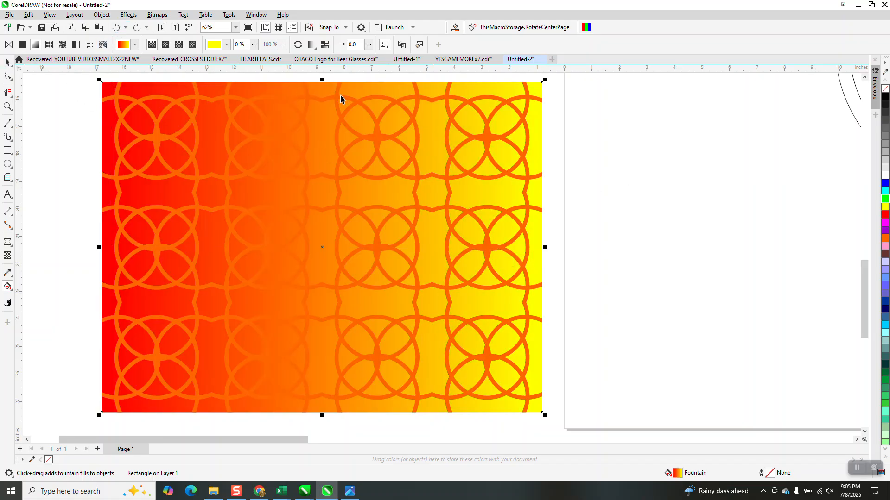
{"action": "left_click_drag", "start_coordinate": [437, 160], "coordinate": [547, 161]}
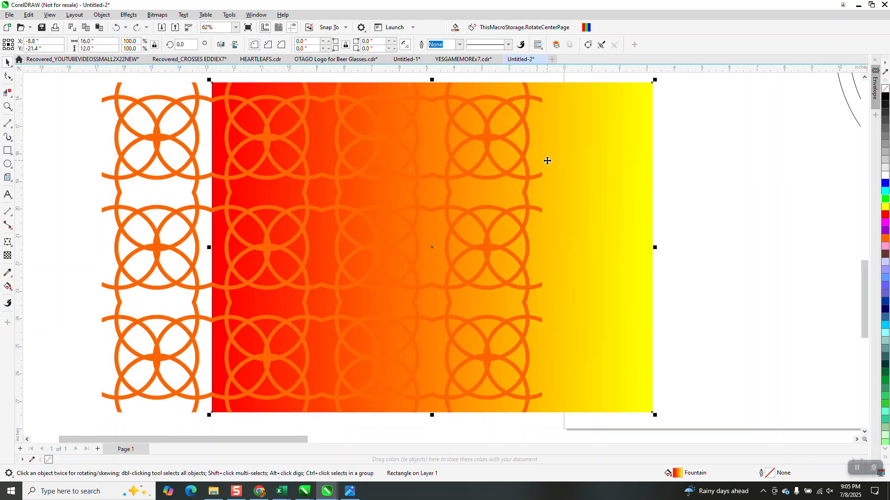
{"action": "left_click", "coordinate": [197, 145]}
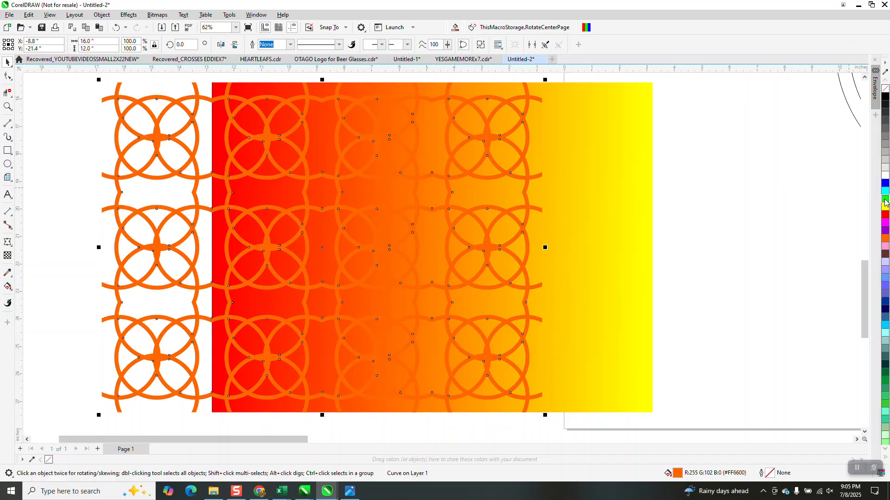
{"action": "left_click", "coordinate": [885, 183]}
{"action": "left_click", "coordinate": [600, 222]}
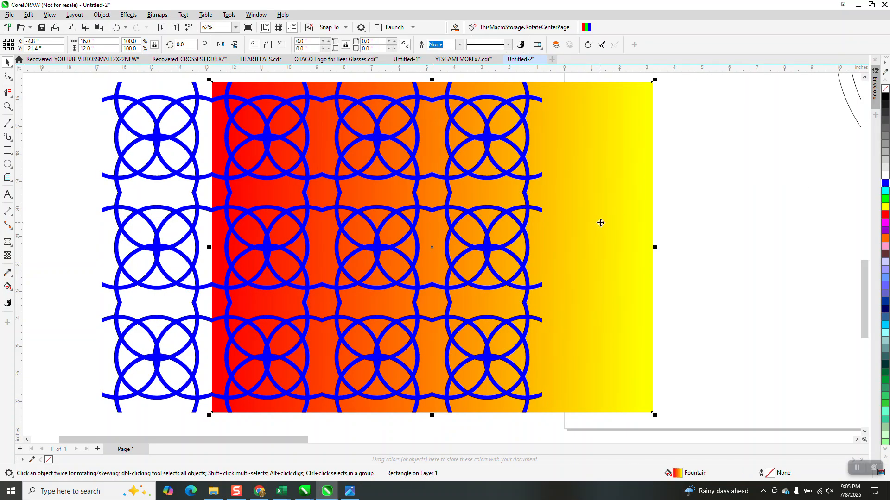
{"action": "key", "text": "Left"}
{"action": "scroll", "coordinate": [623, 256], "scroll_direction": "down", "scroll_amount": 2}
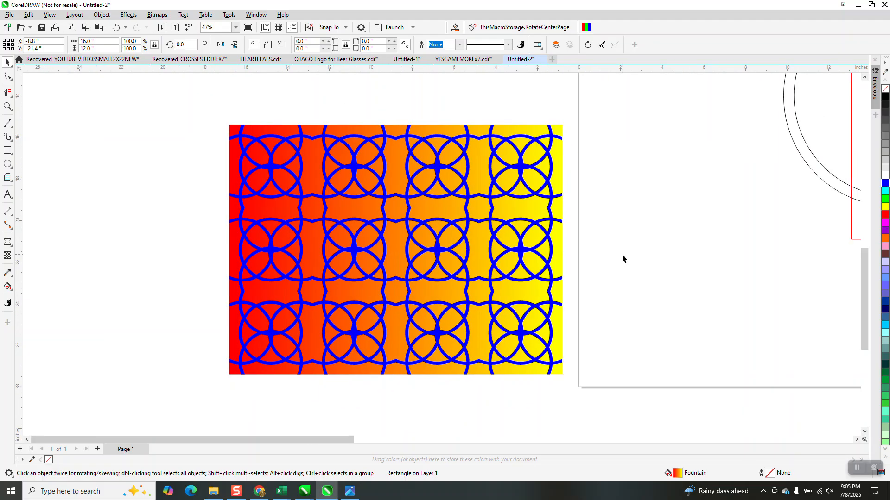
{"action": "left_click", "coordinate": [622, 258]}
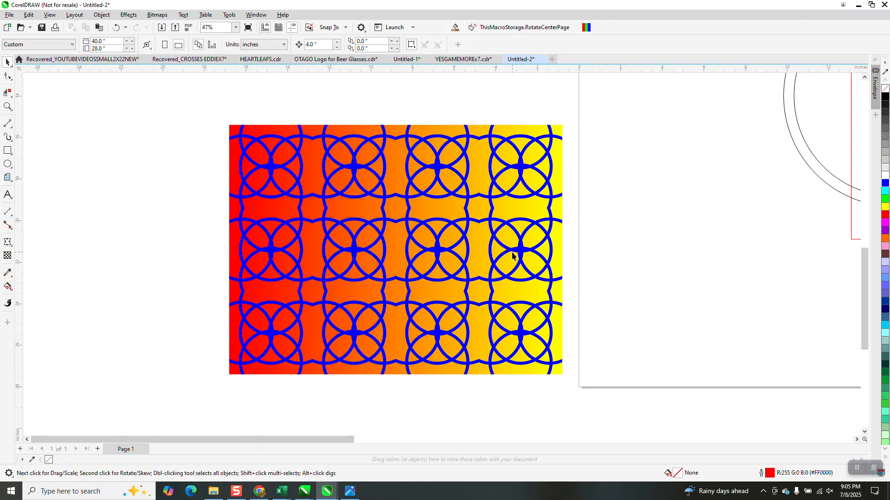